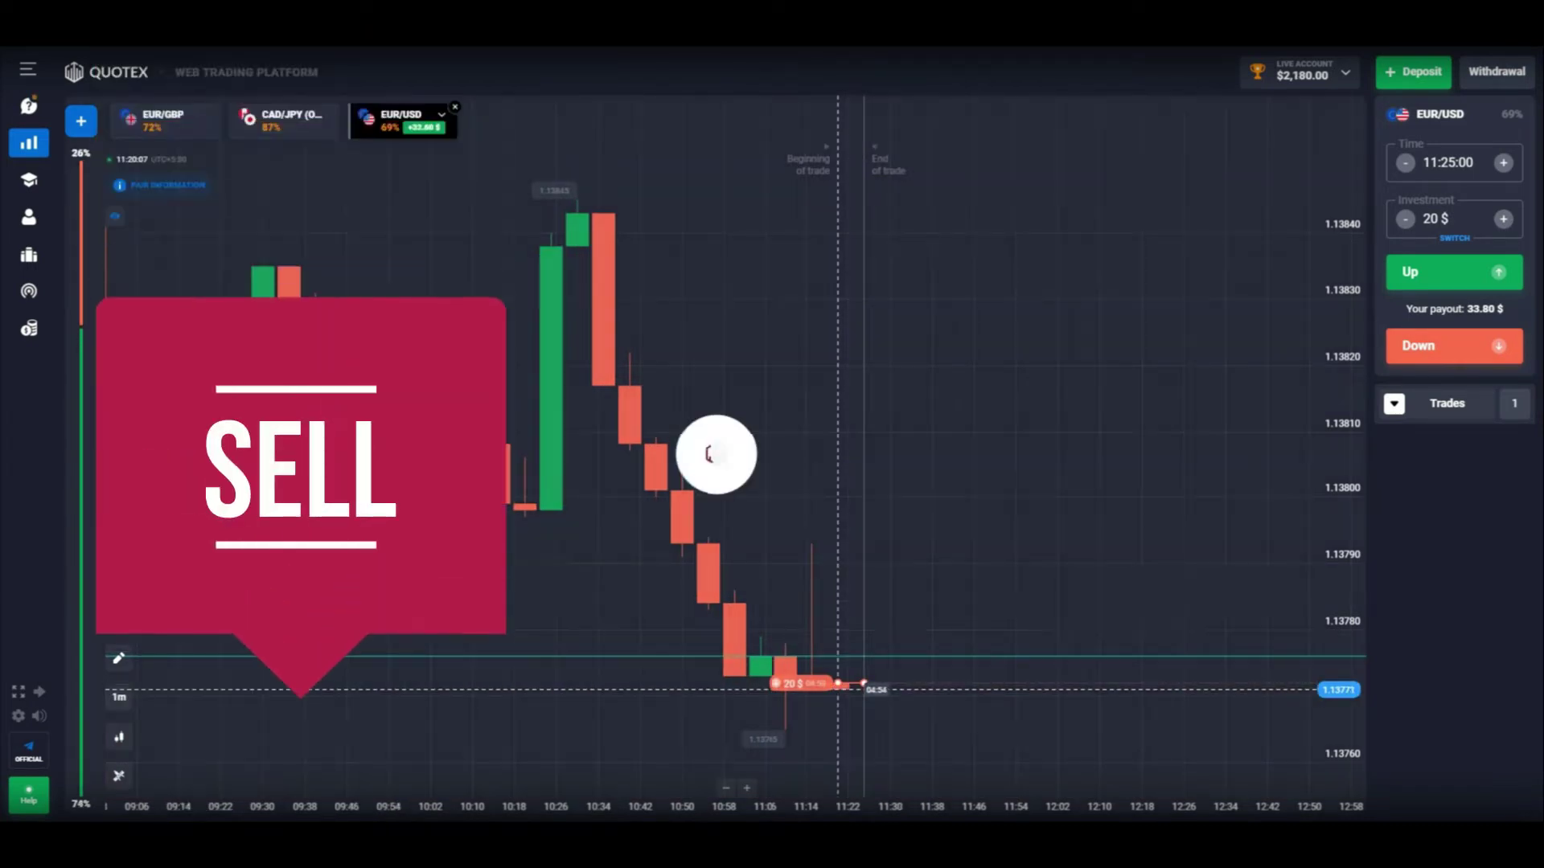
- Switch the EUR/USD chart to 1-minute candles and zoom it in and out
left_click(164, 682)
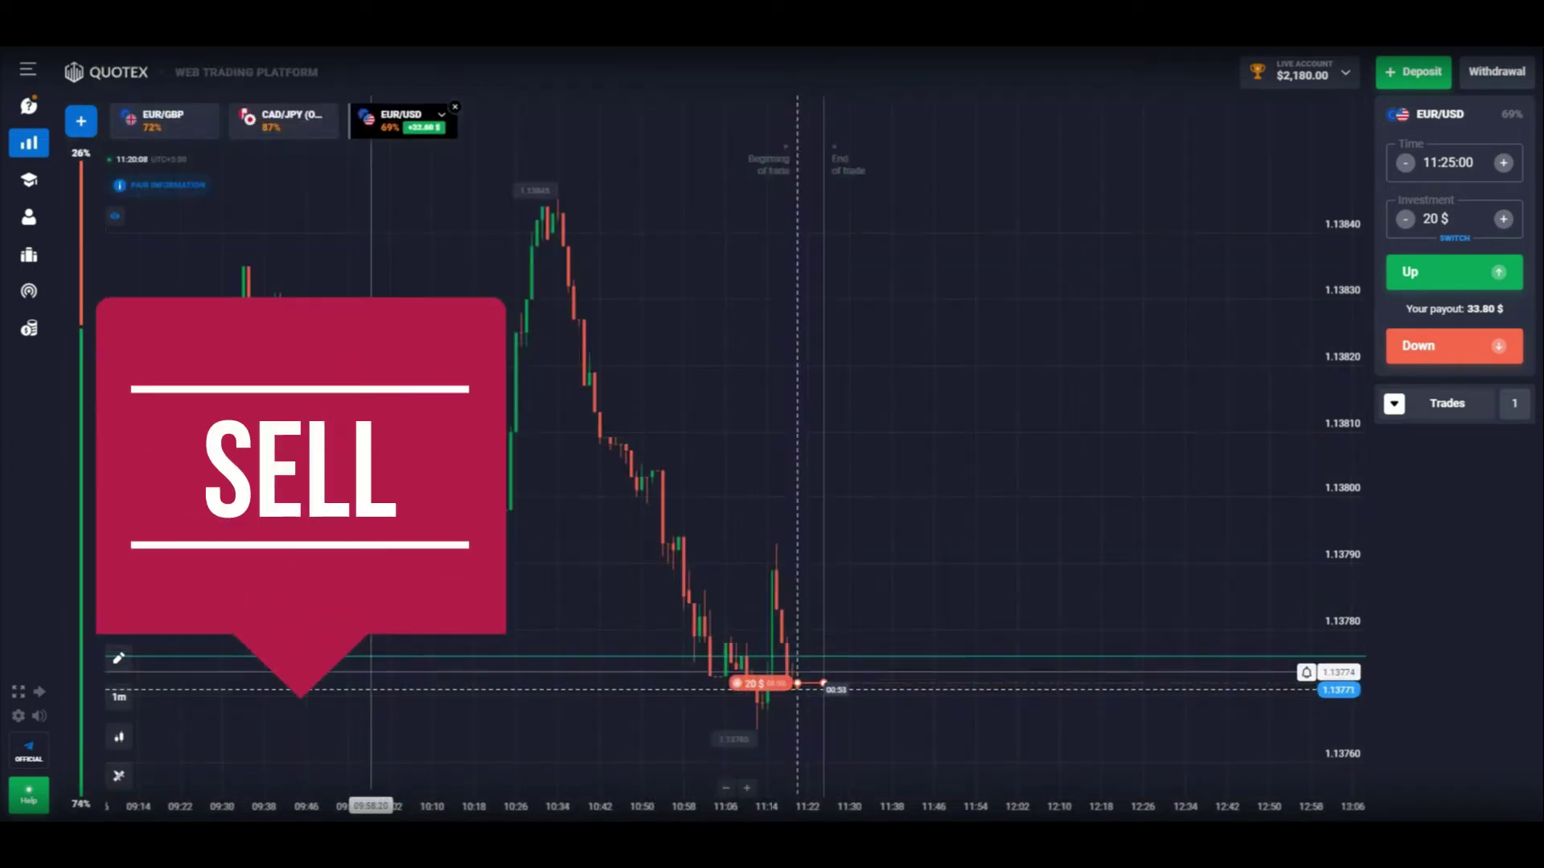
scroll(724, 442, "up", 5)
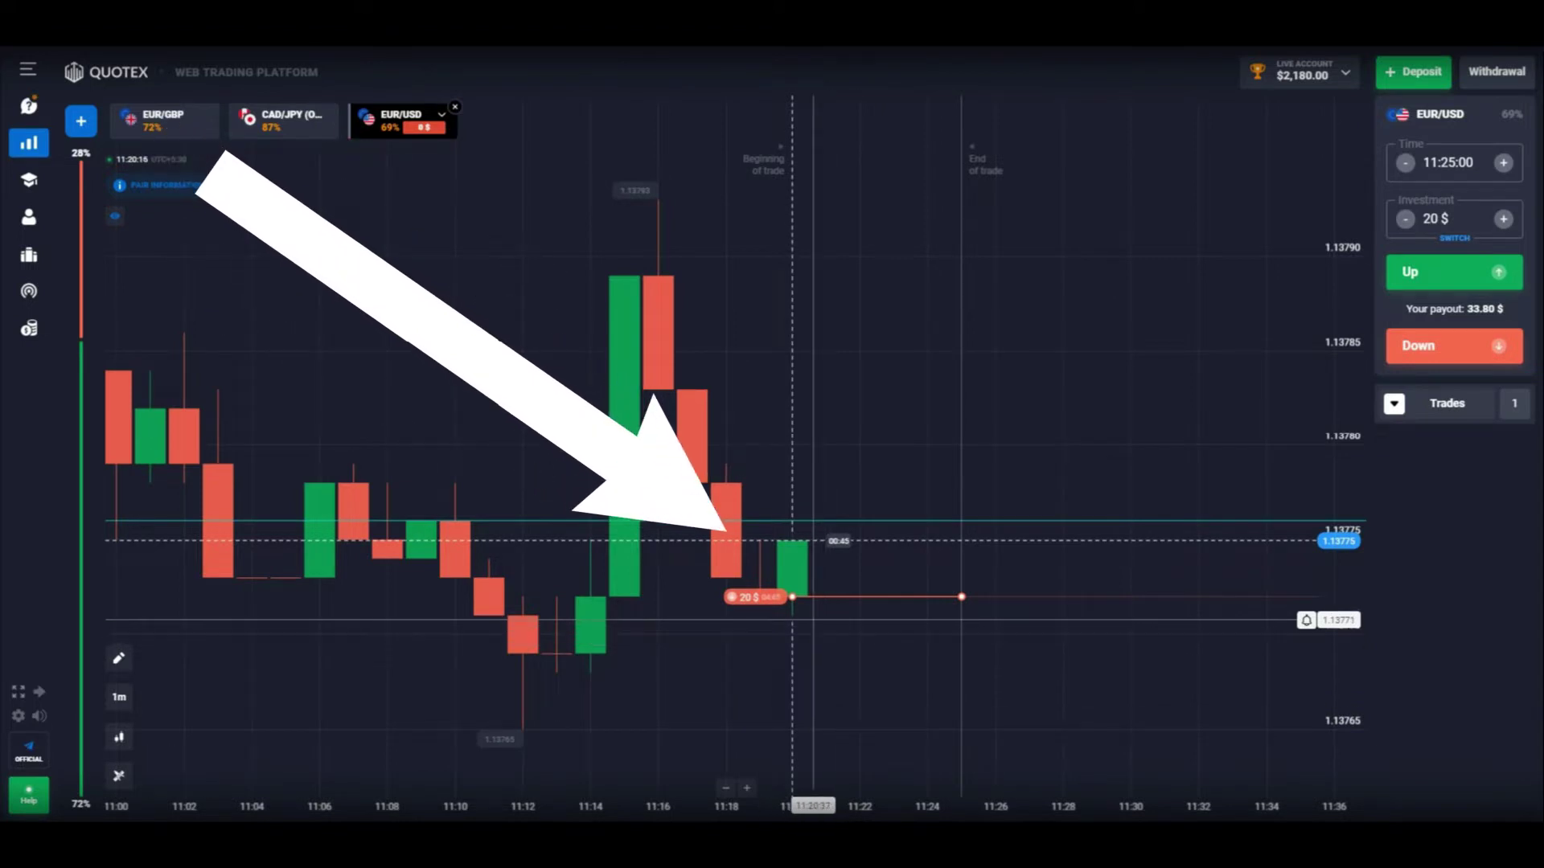
scroll(802, 623, "down", 5)
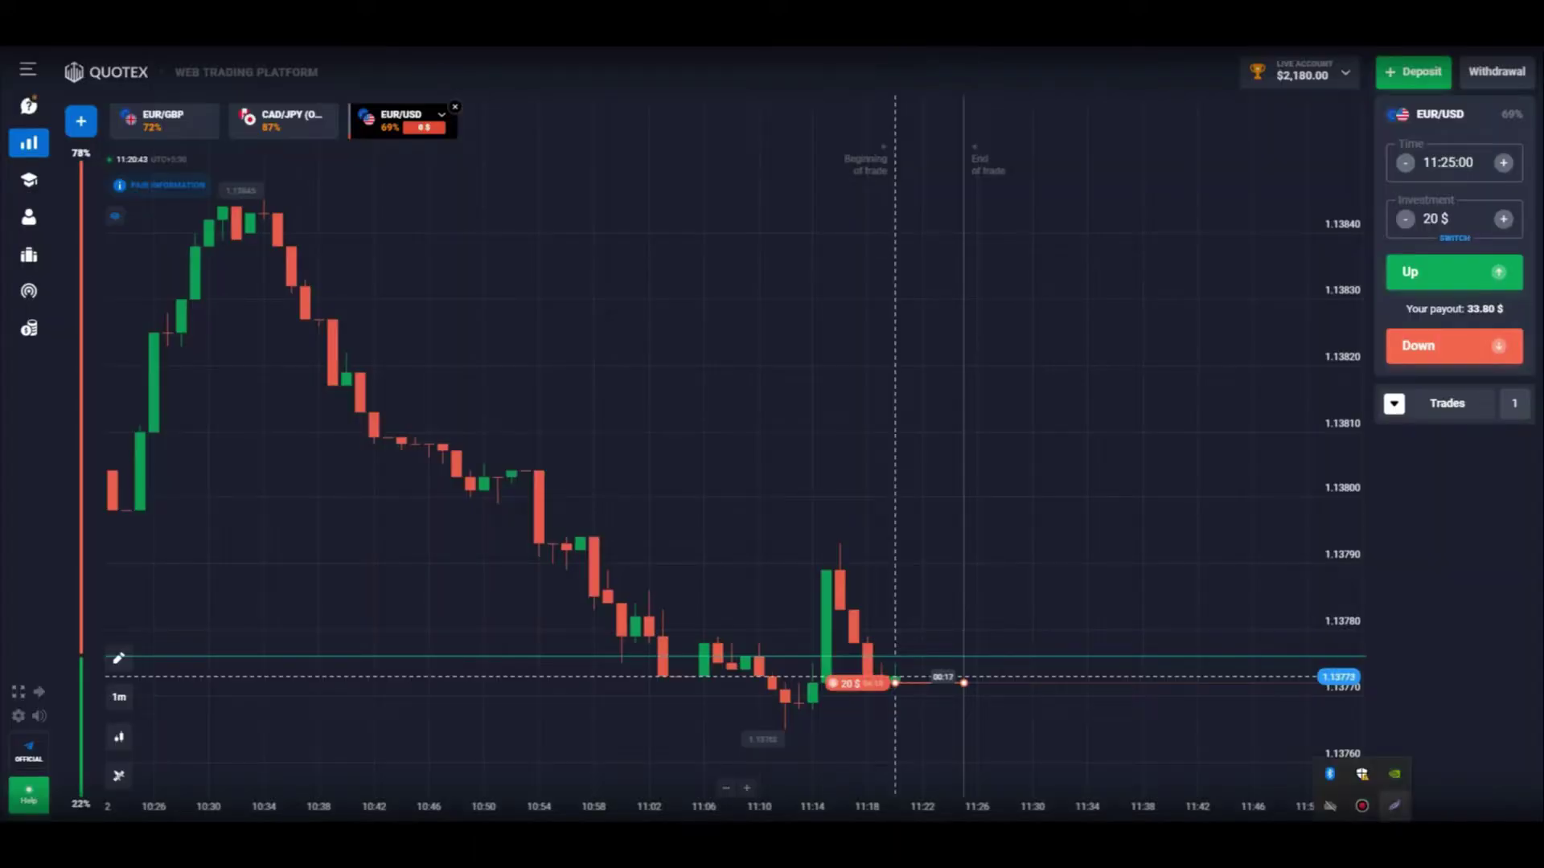
key("Print")
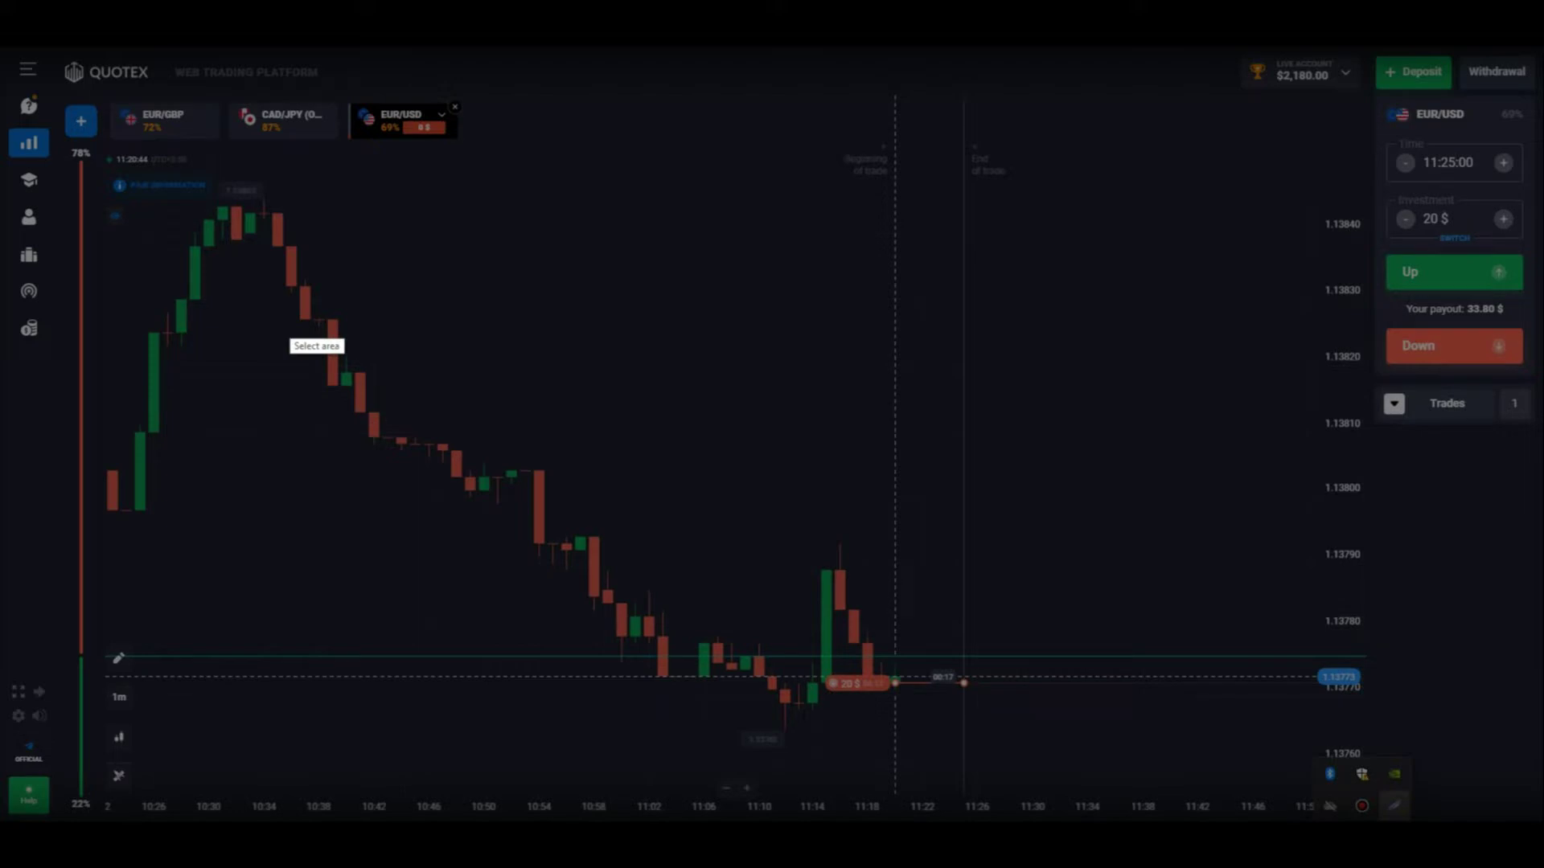
left_click_drag(227, 192, 1030, 820)
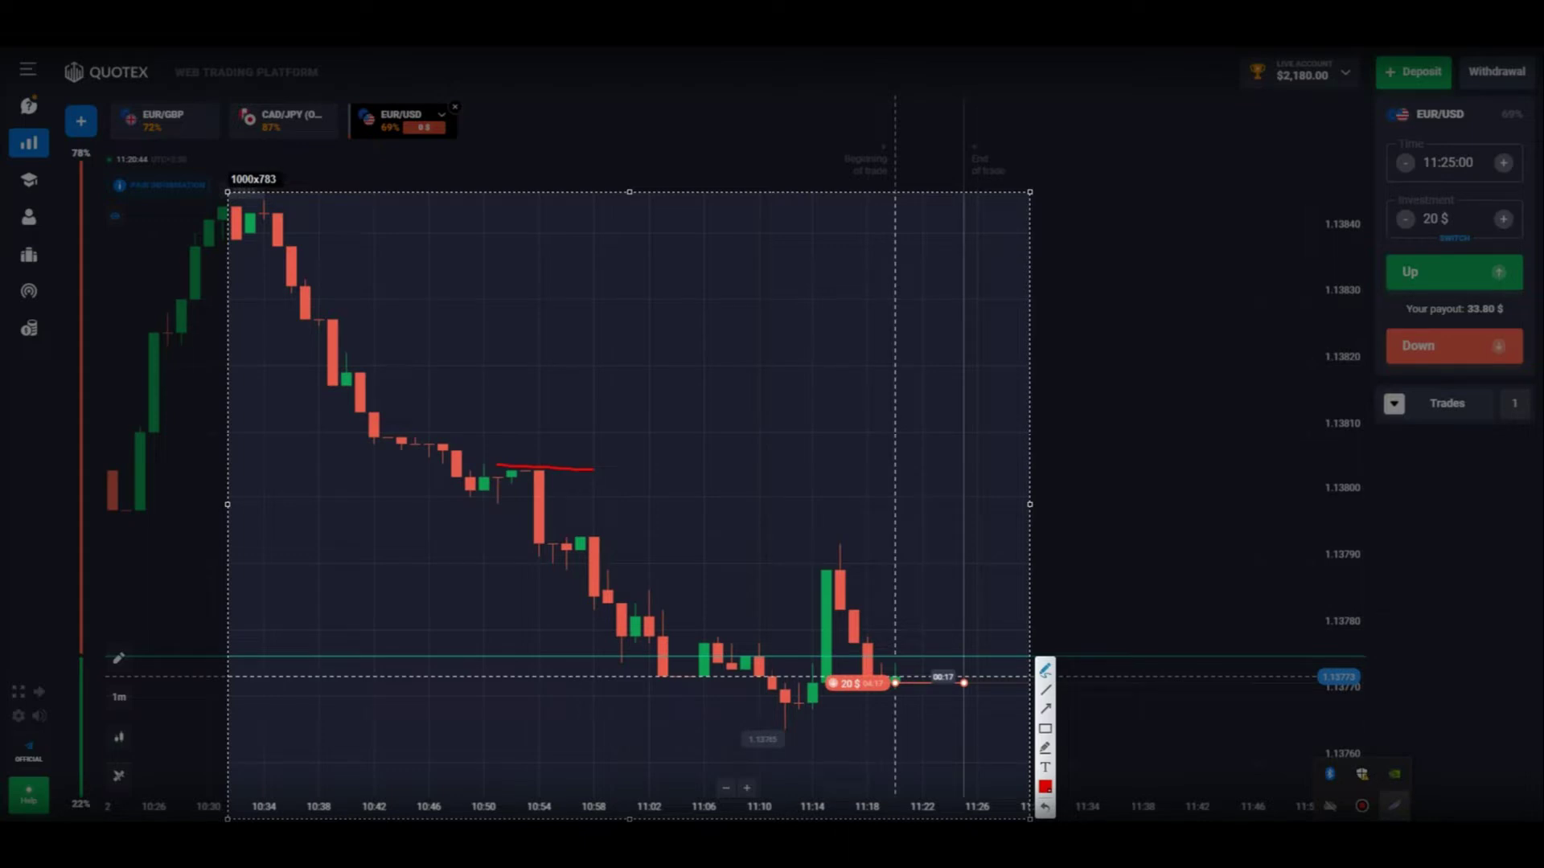
left_click_drag(804, 564, 894, 568)
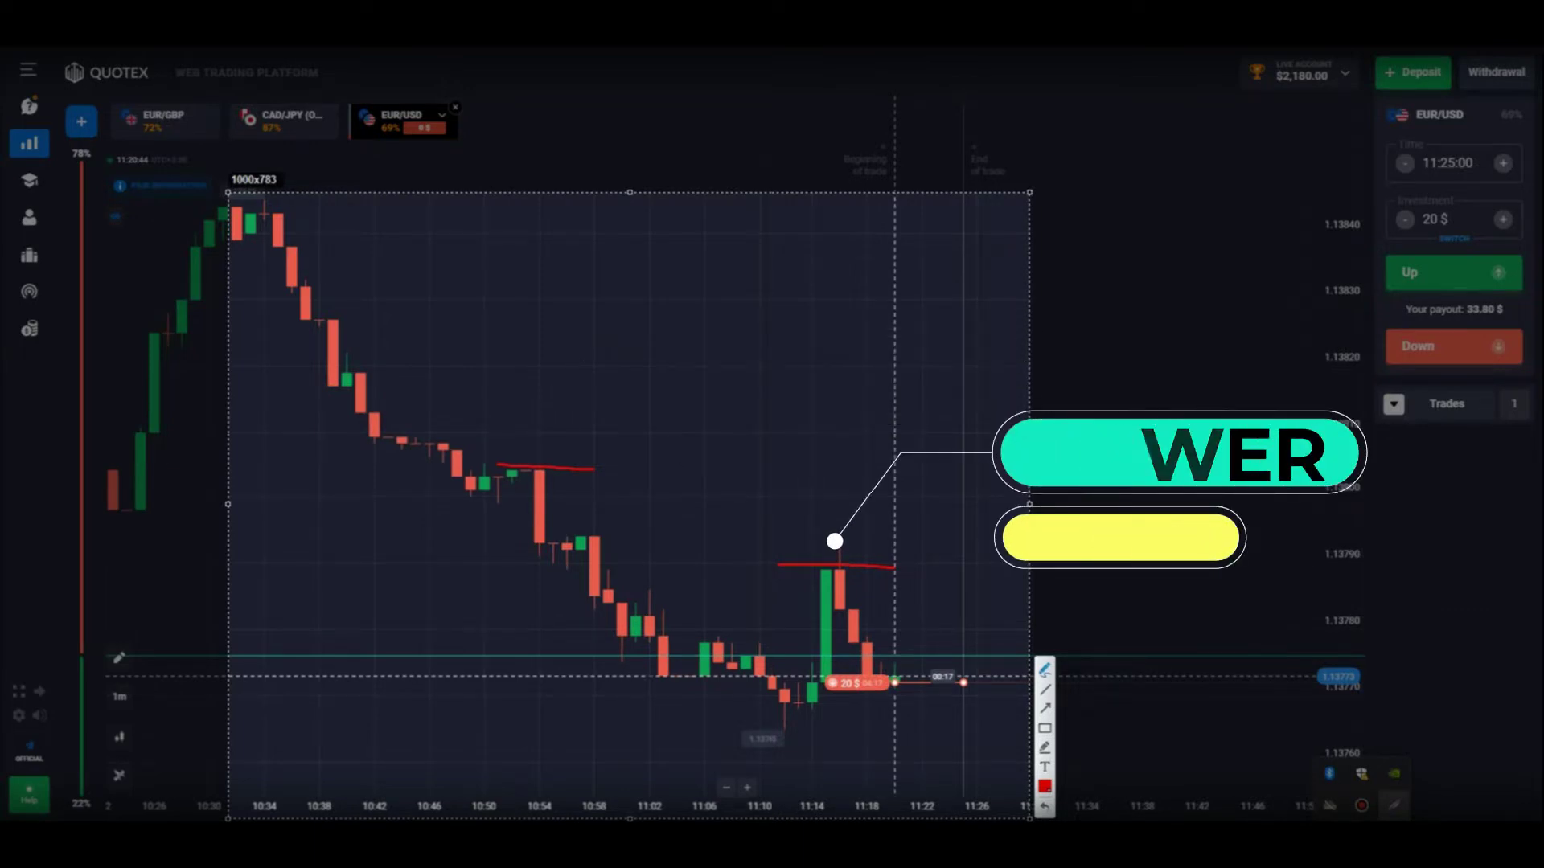
left_click_drag(650, 678, 843, 719)
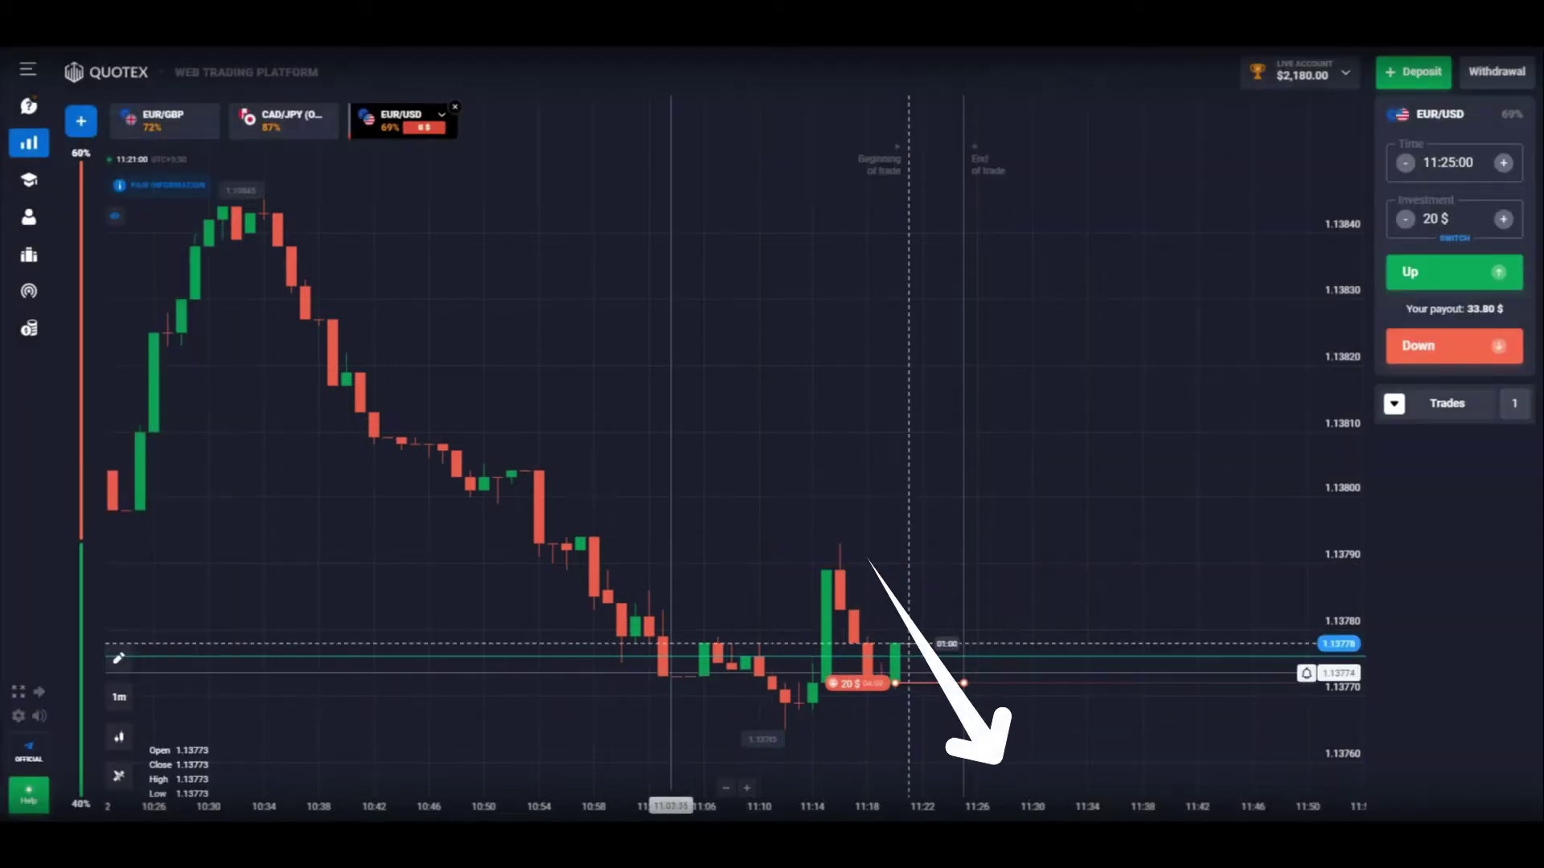
left_click(286, 683)
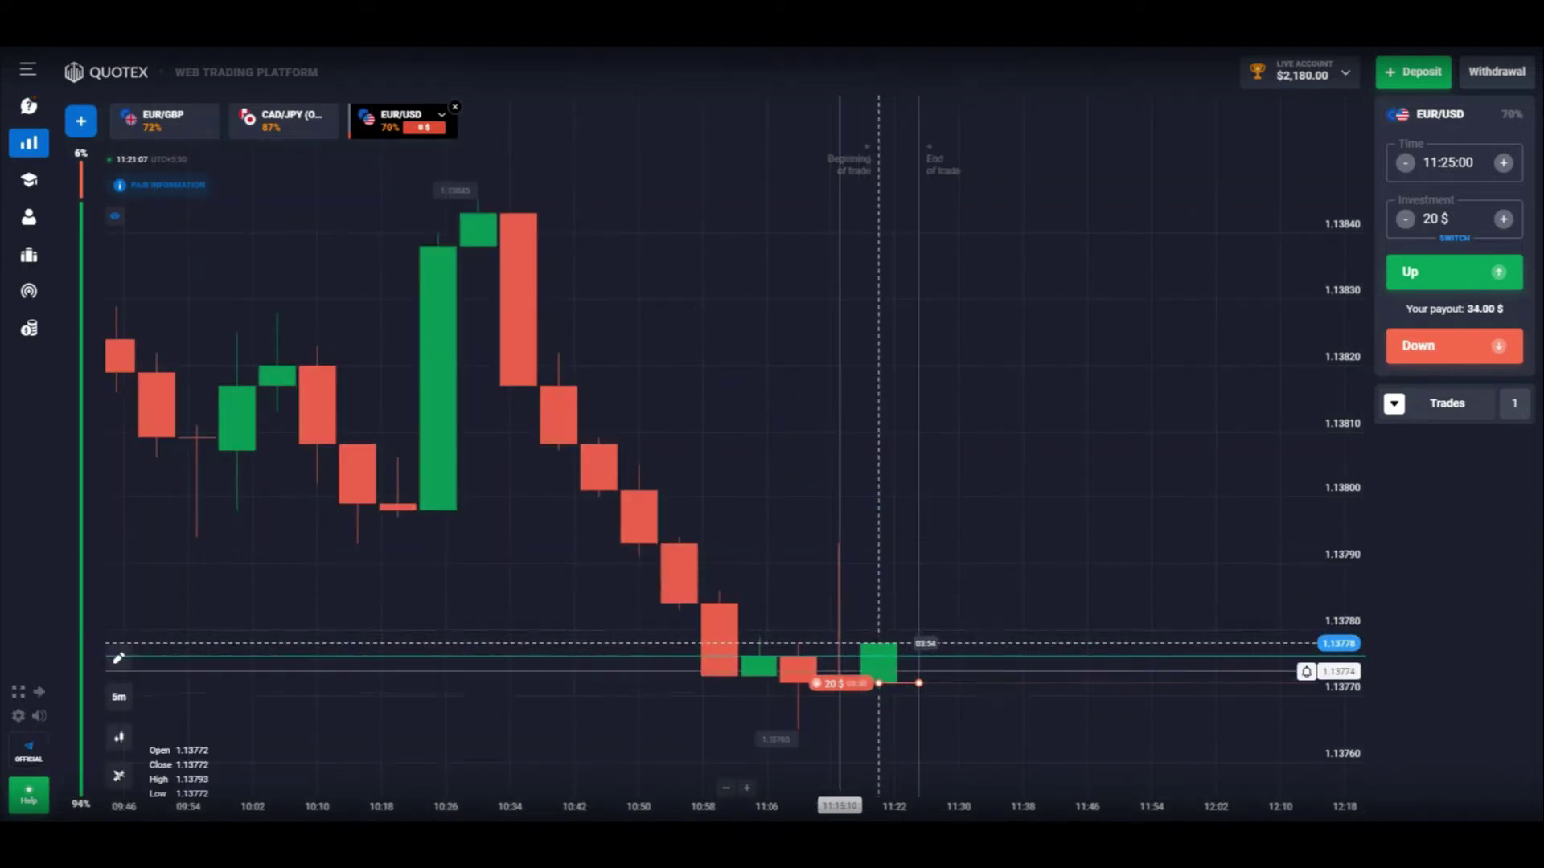
scroll(1117, 704, "down", 2)
scroll(1134, 699, "up", 2)
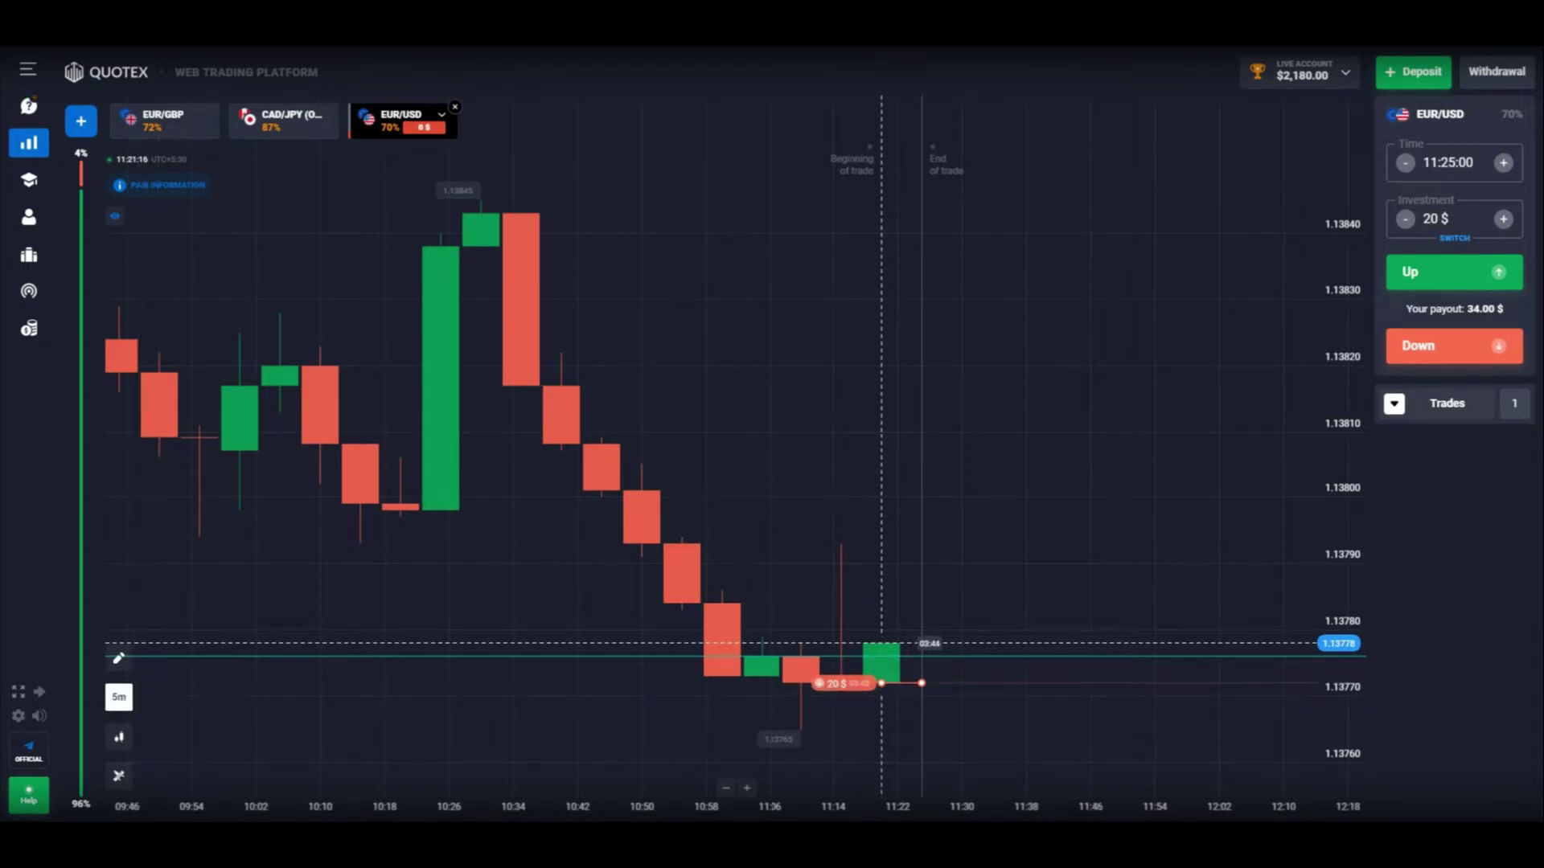
left_click(165, 683)
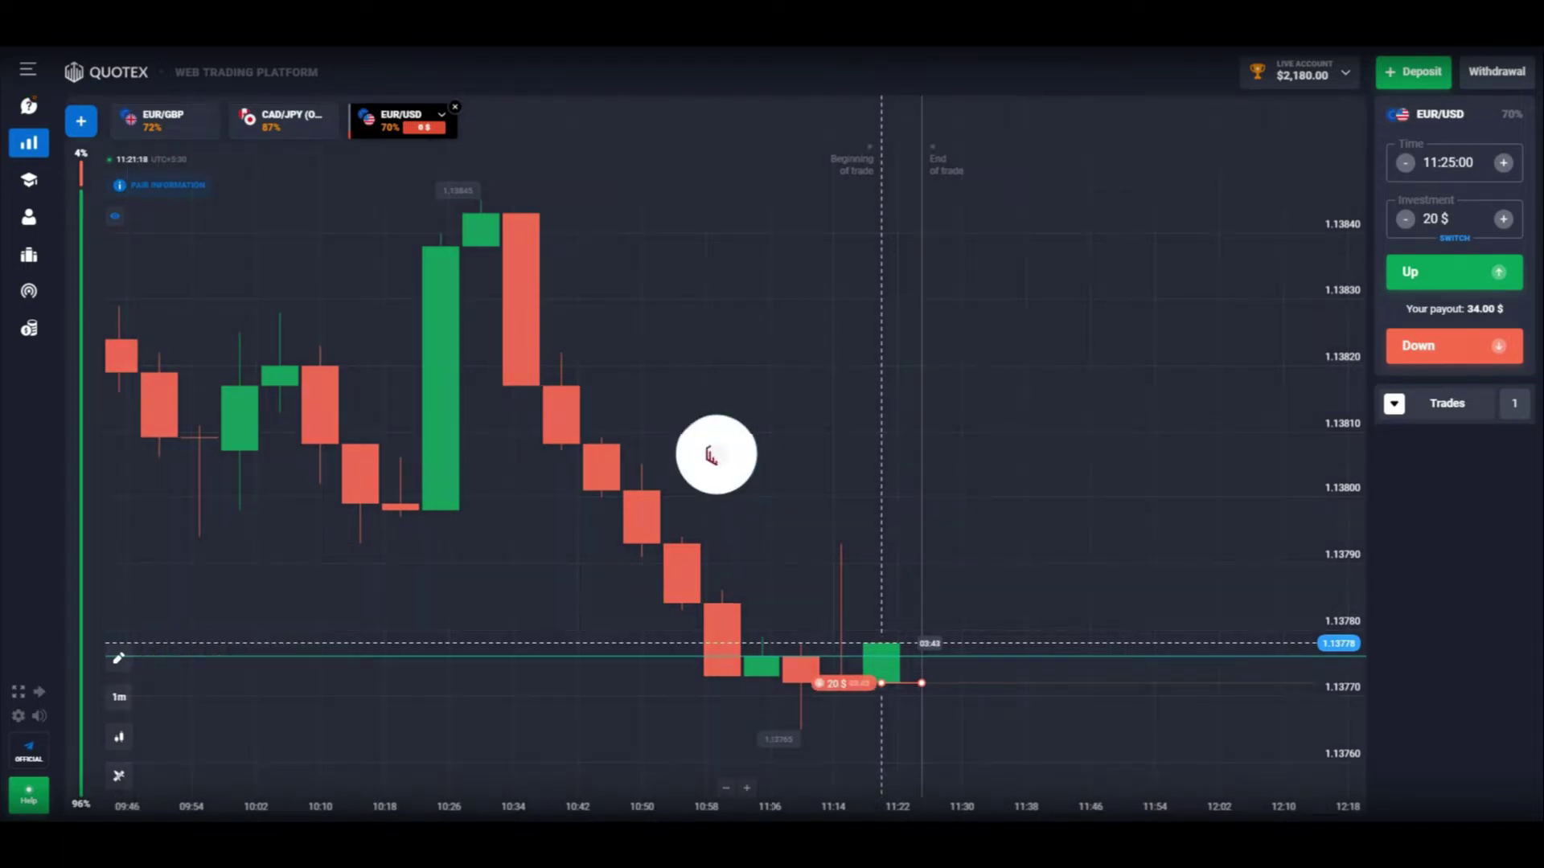
scroll(914, 630, "up", 5)
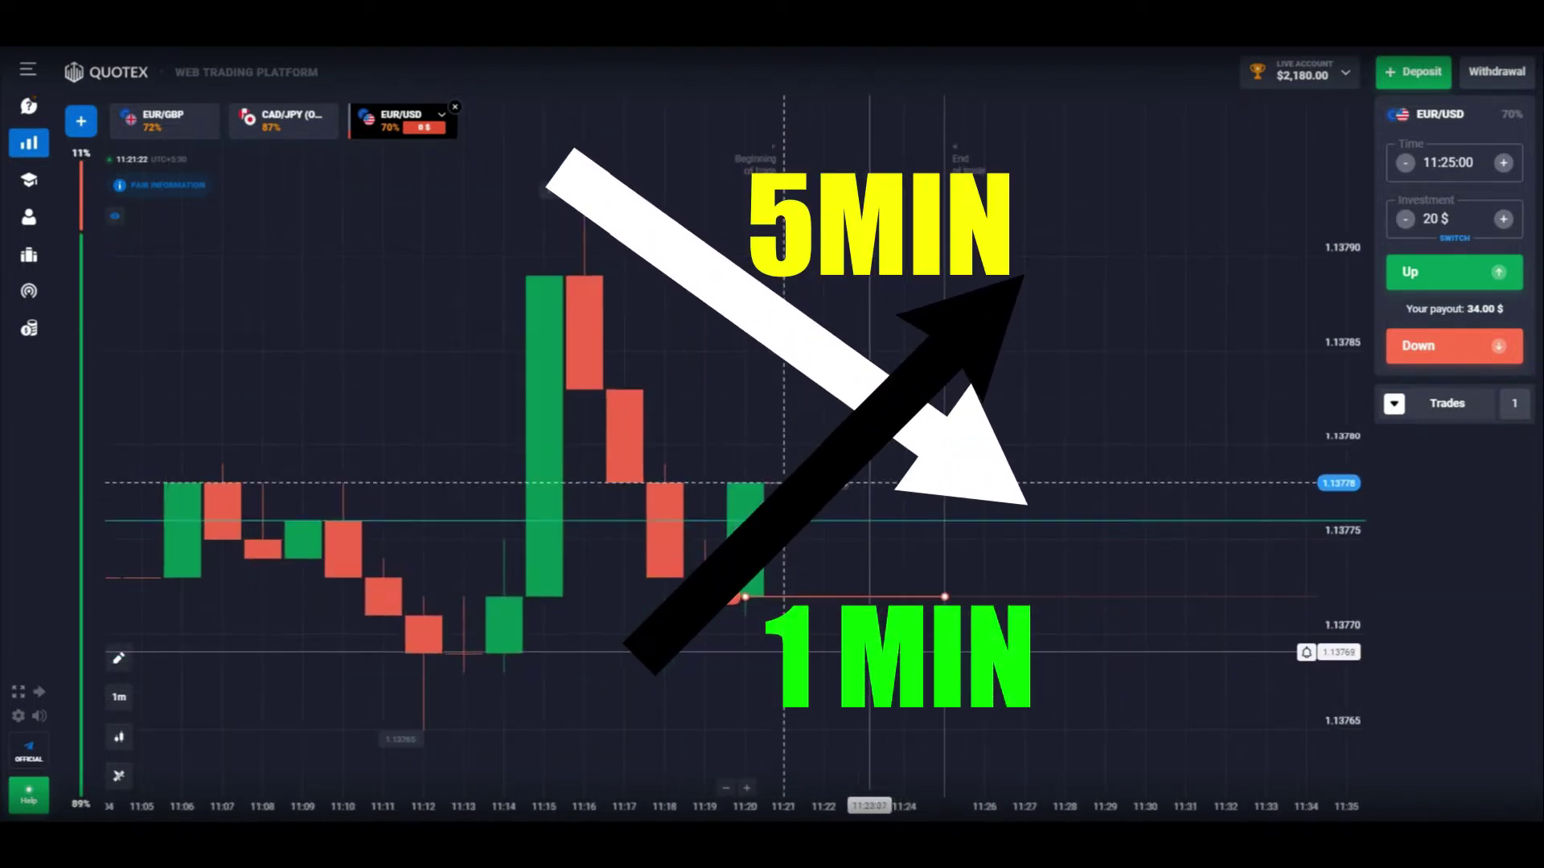
- Select and then deselect the horizontal price line on the EUR/USD chart
left_click(909, 521)
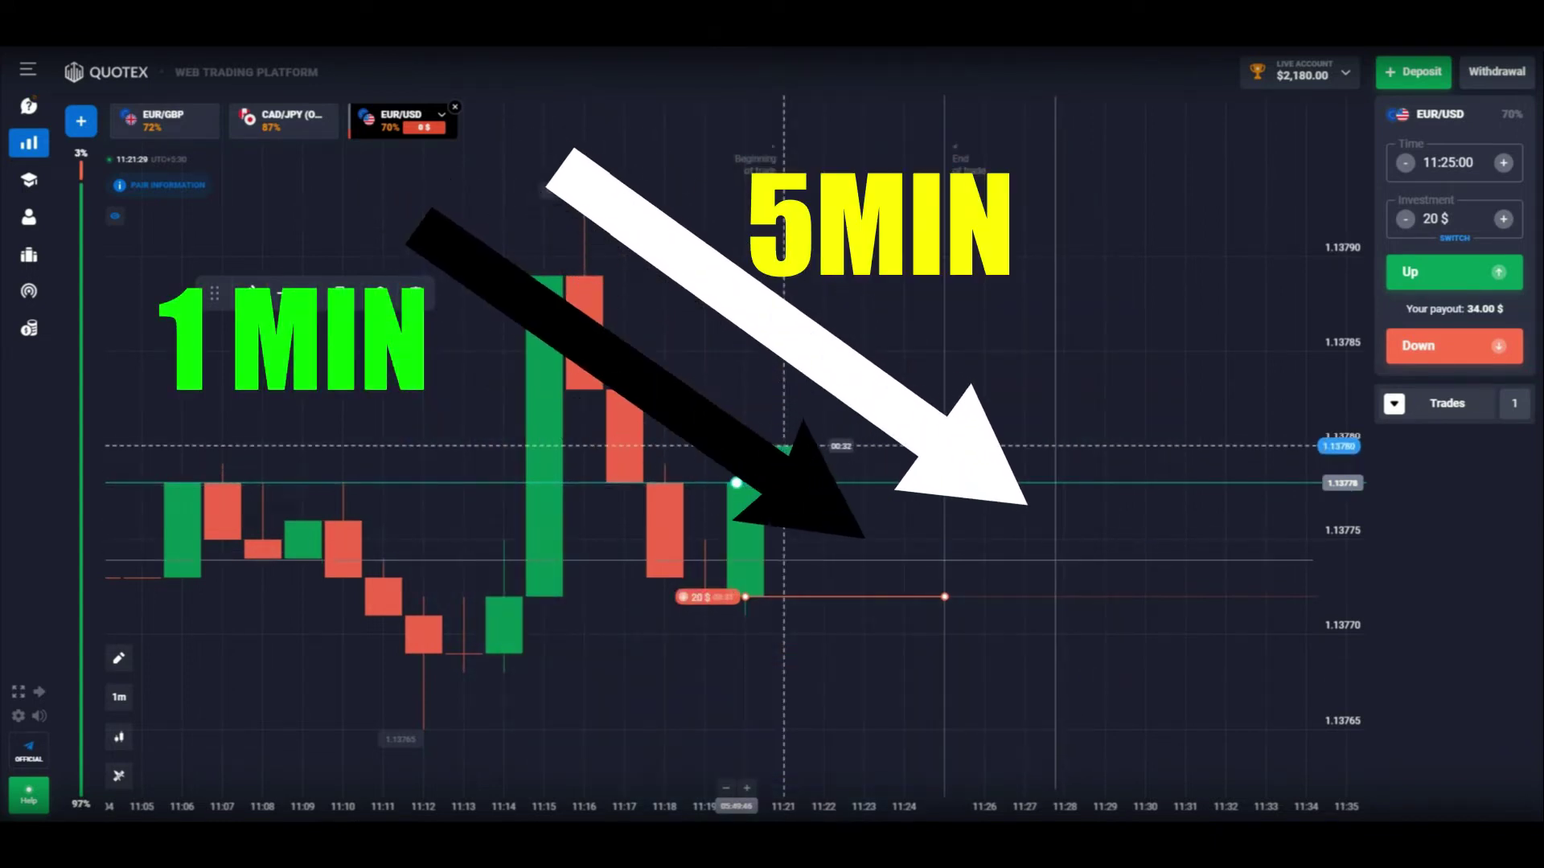
scroll(1052, 561, "down", 5)
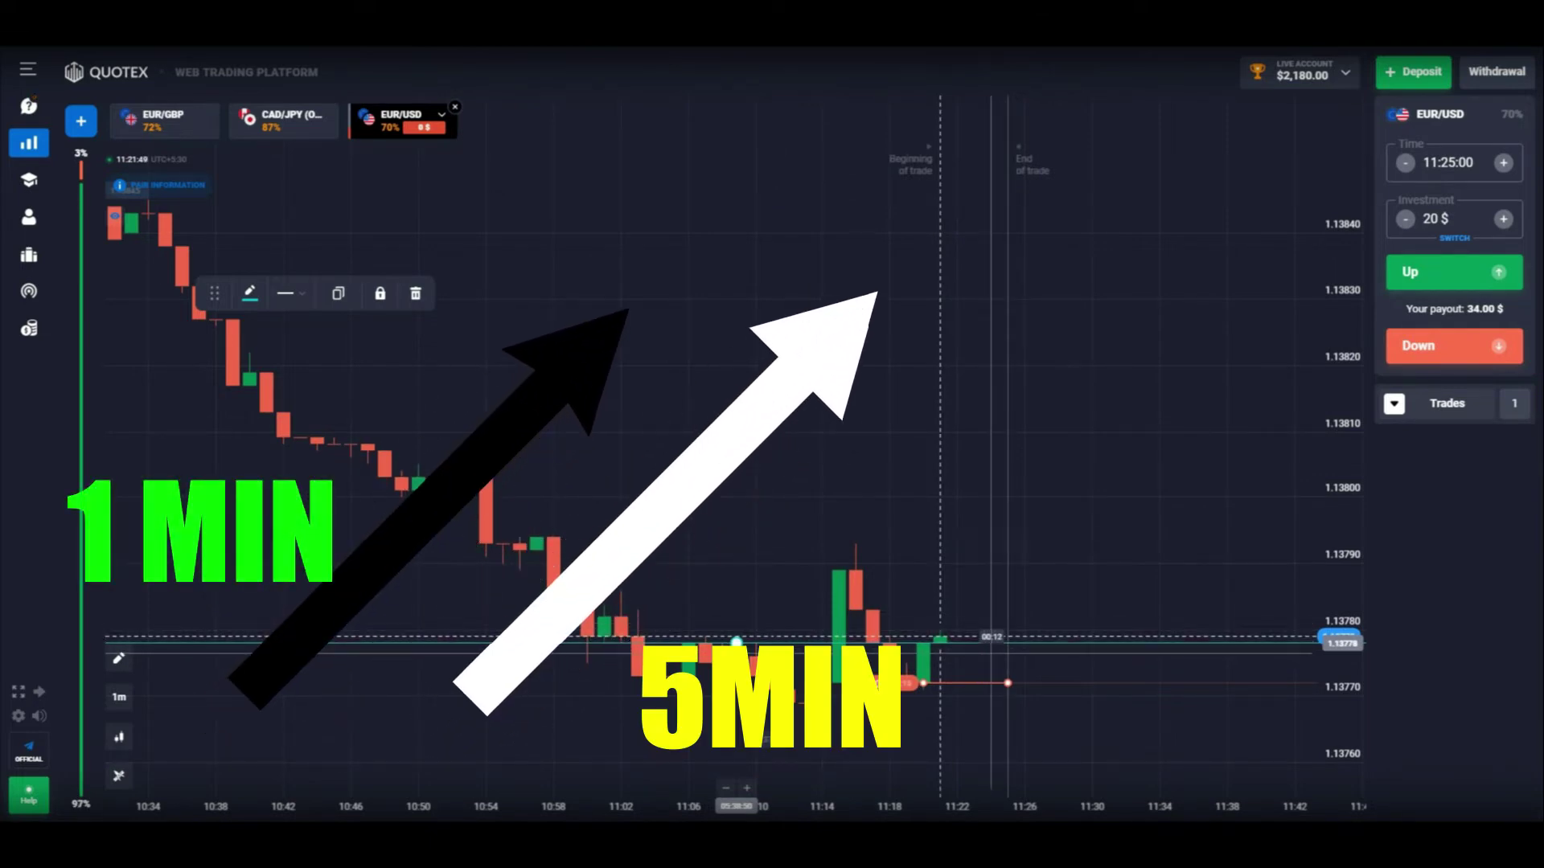
left_click(804, 437)
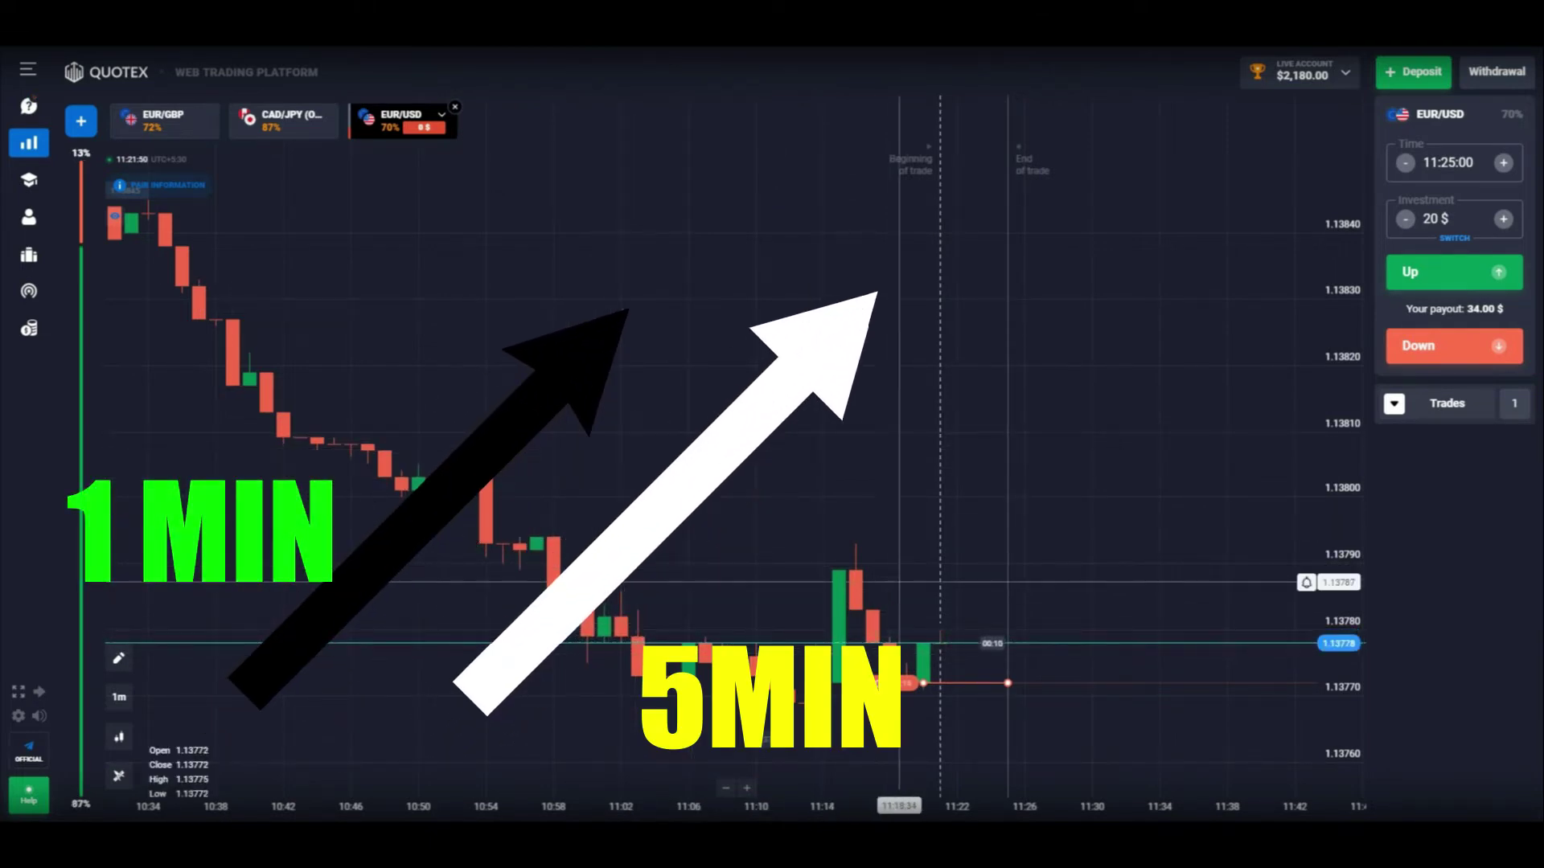
scroll(899, 581, "up", 3)
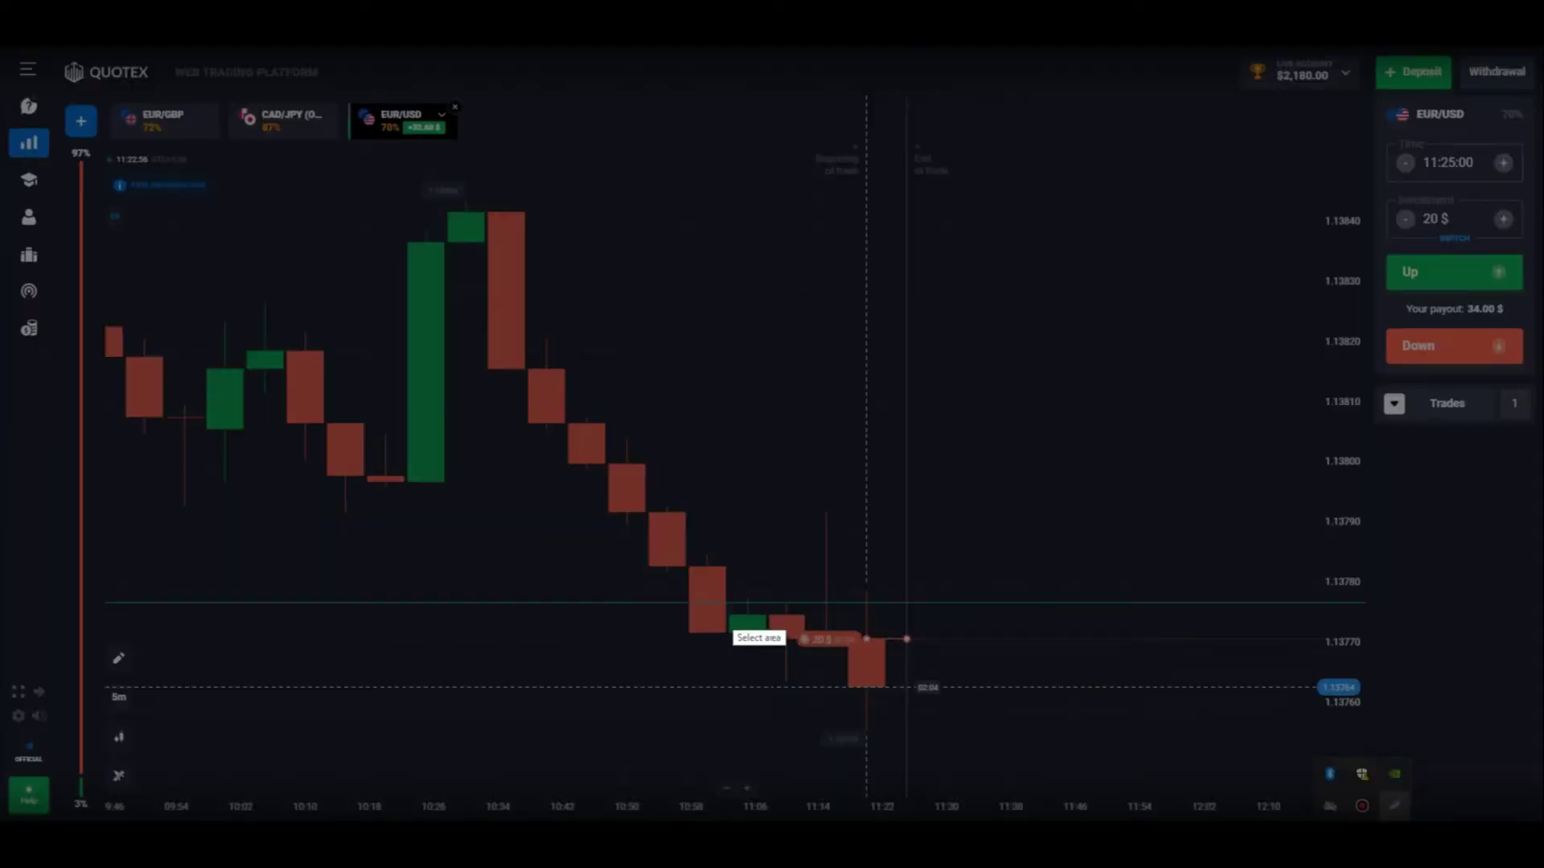
- Capture the recent EUR/USD candles, mark them in red, then discard the capture
left_click_drag(628, 513, 1024, 729)
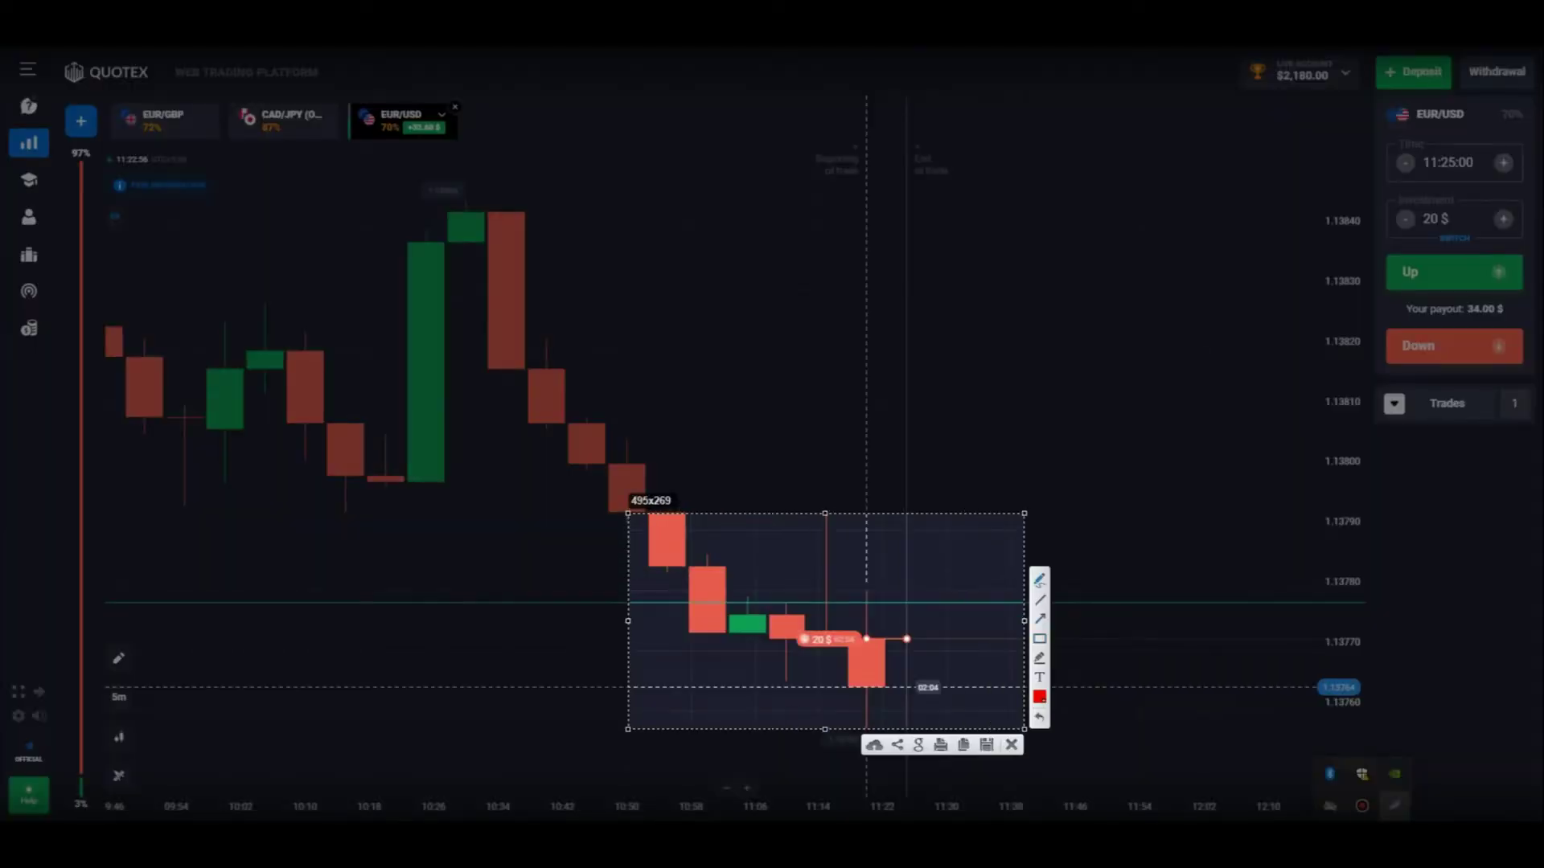
mouse_move(692, 596)
left_mouse_down()
mouse_move(741, 568)
mouse_move(723, 540)
mouse_move(769, 574)
mouse_move(799, 569)
left_mouse_up()
left_click_drag(816, 630, 849, 634)
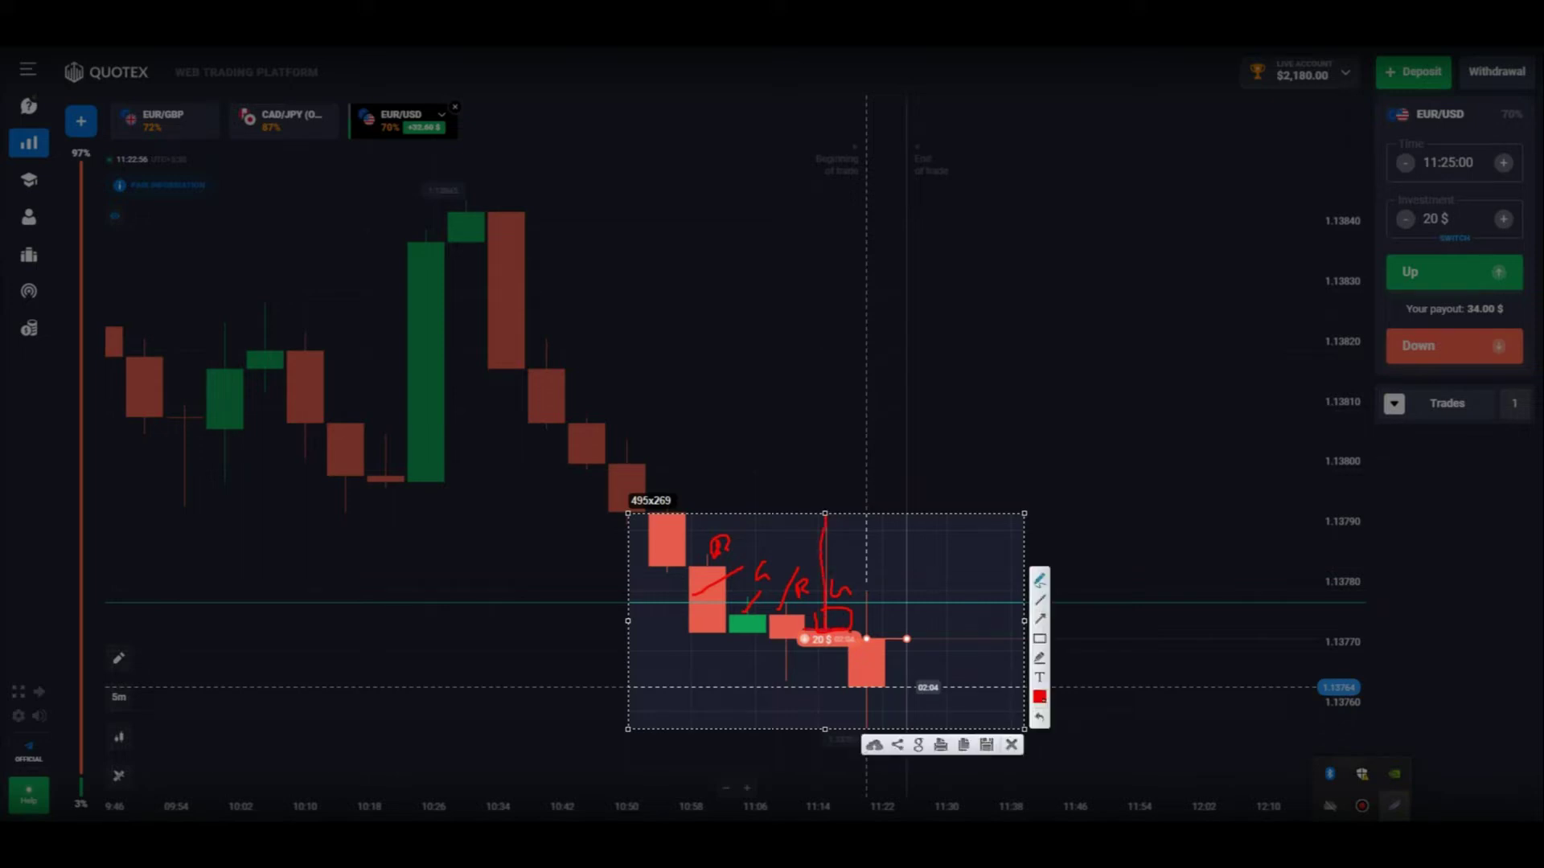
key("Escape")
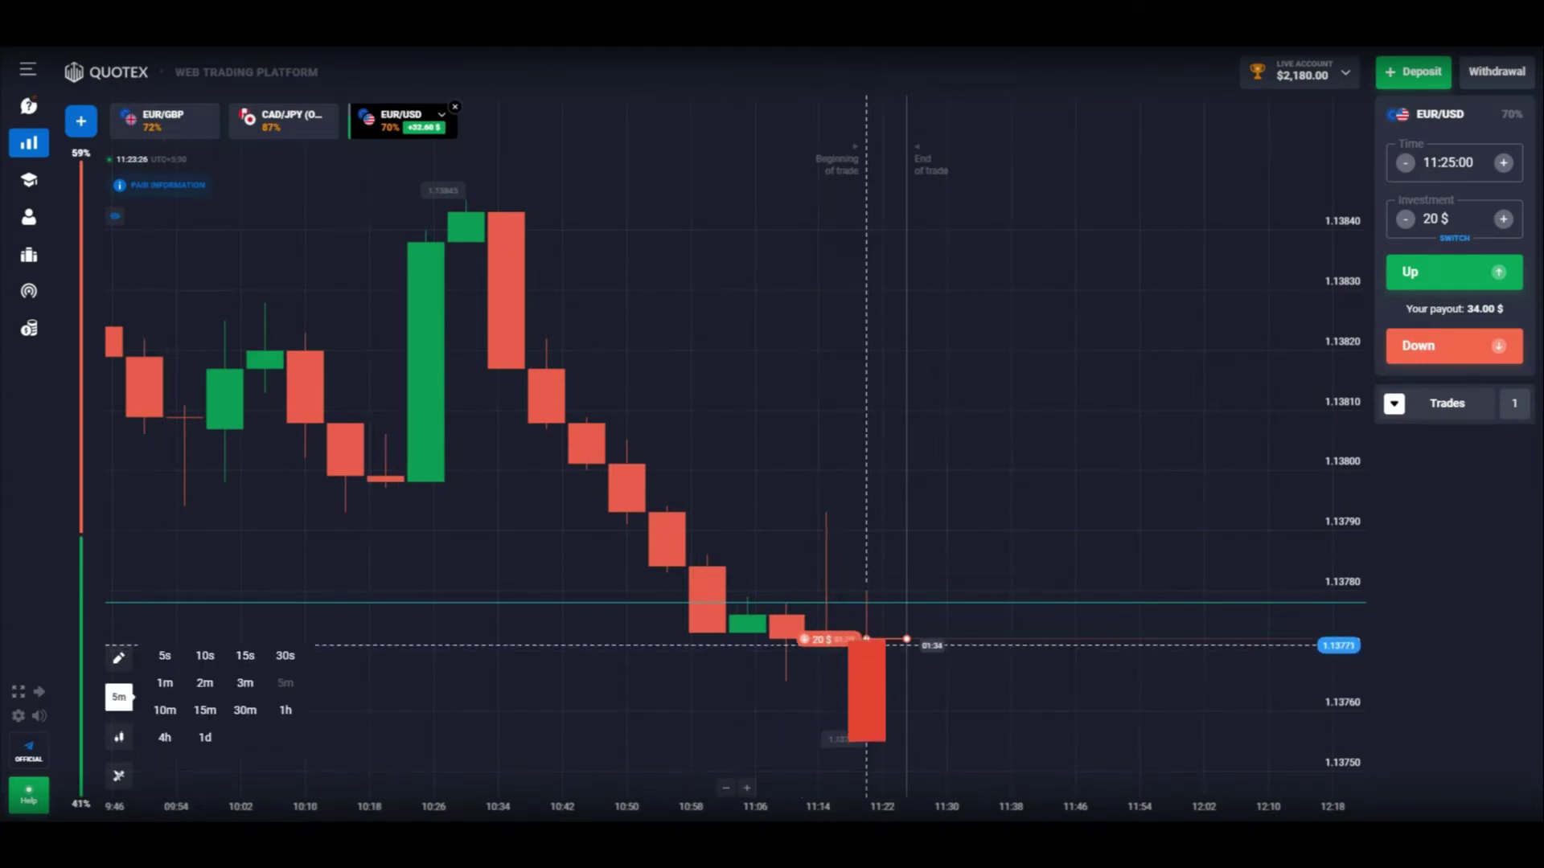
- Show EUR/USD as 1-minute candles and zoom while the Down trade runs
left_click(715, 455)
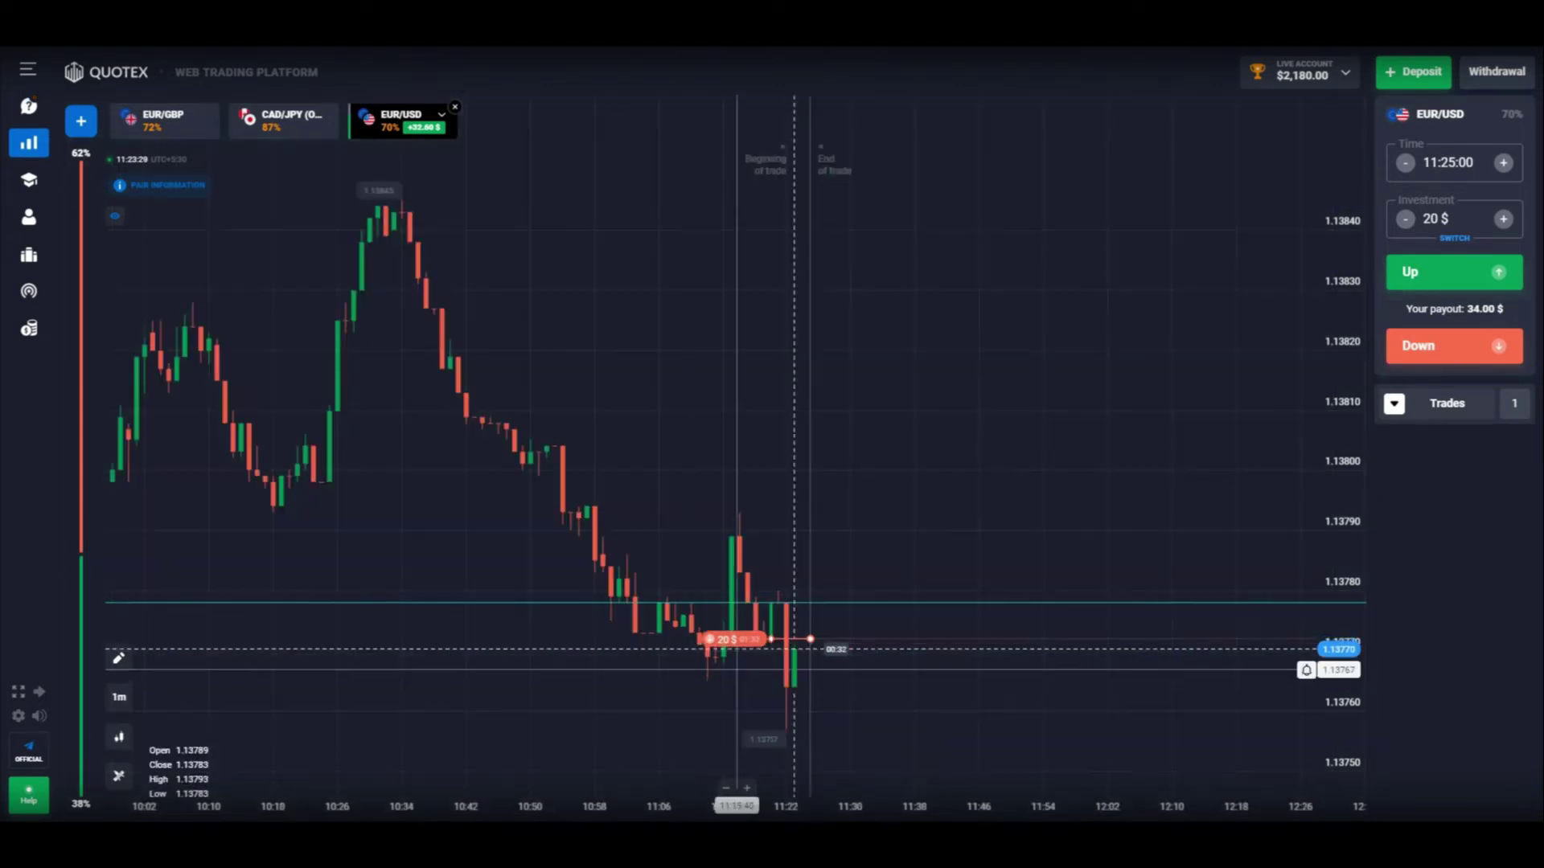
scroll(882, 691, "up", 2)
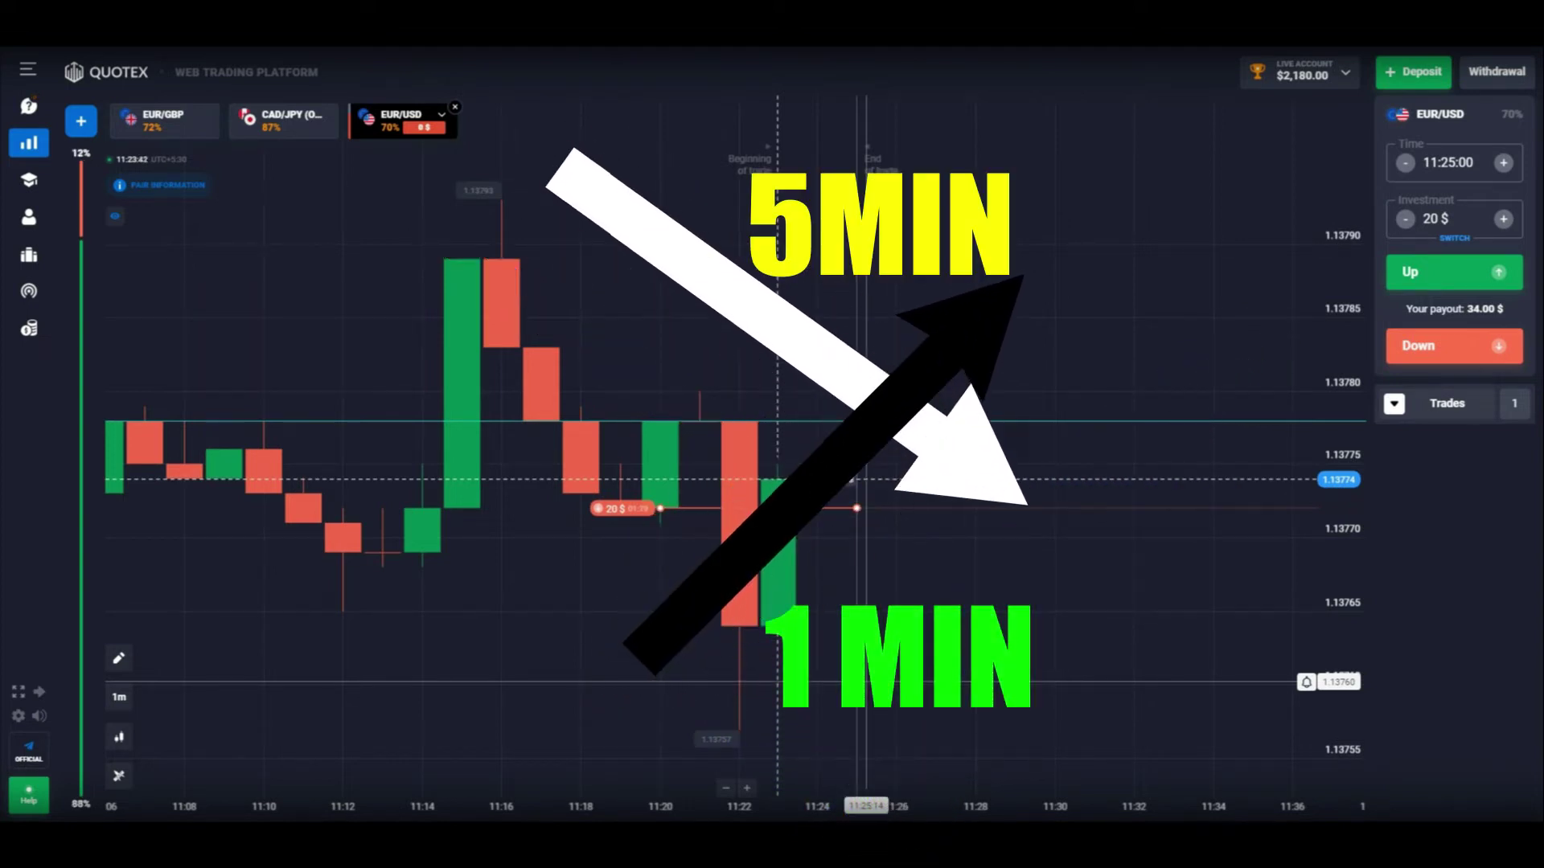
scroll(723, 450, "down", 3)
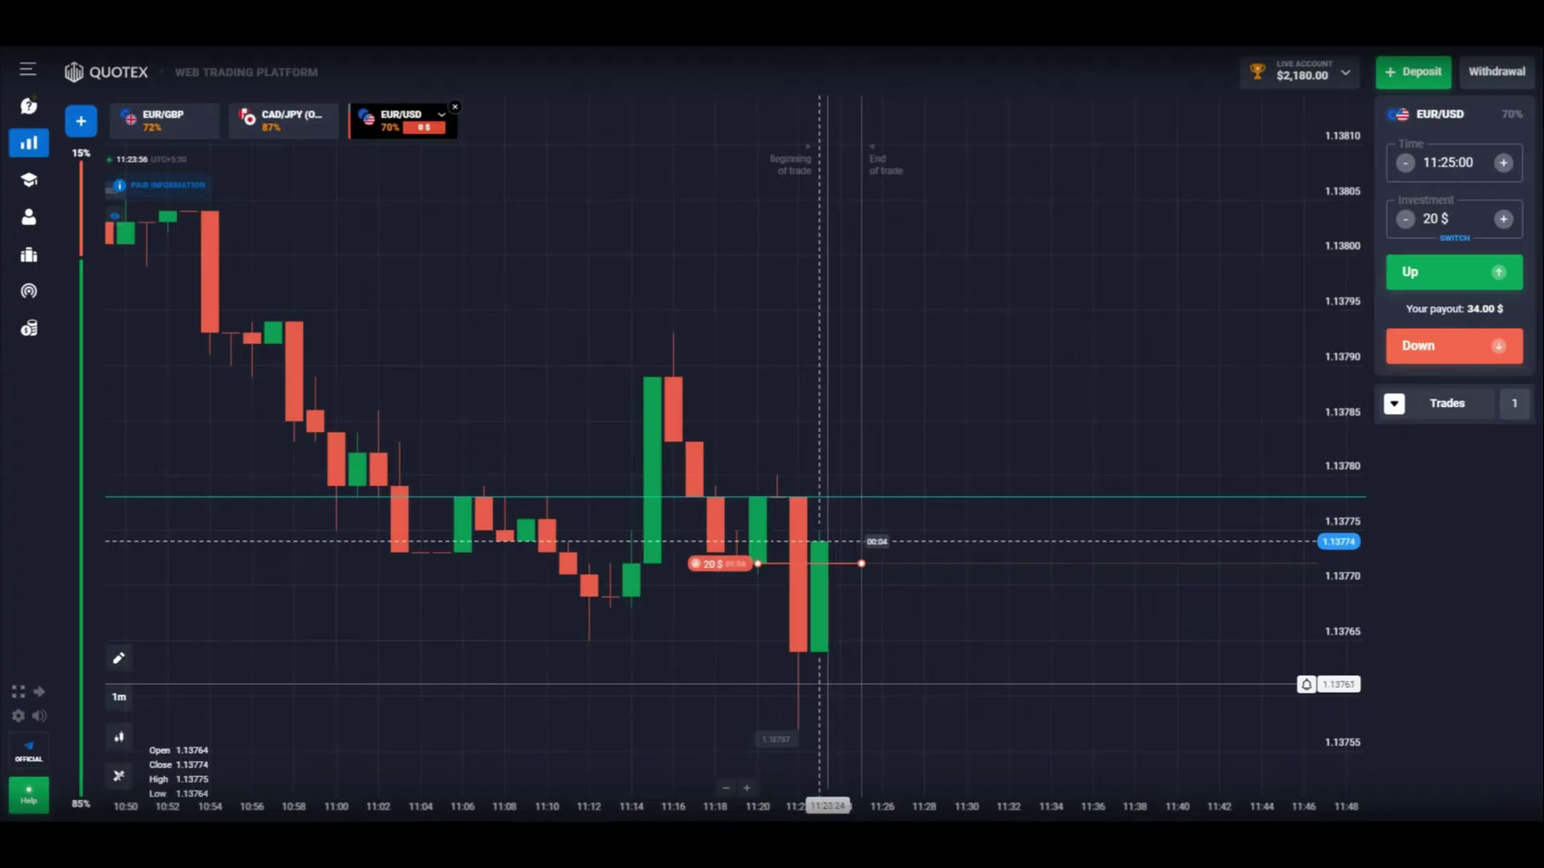
- Set the EUR/USD chart back to 5-minute candles
mouse_move(750, 563)
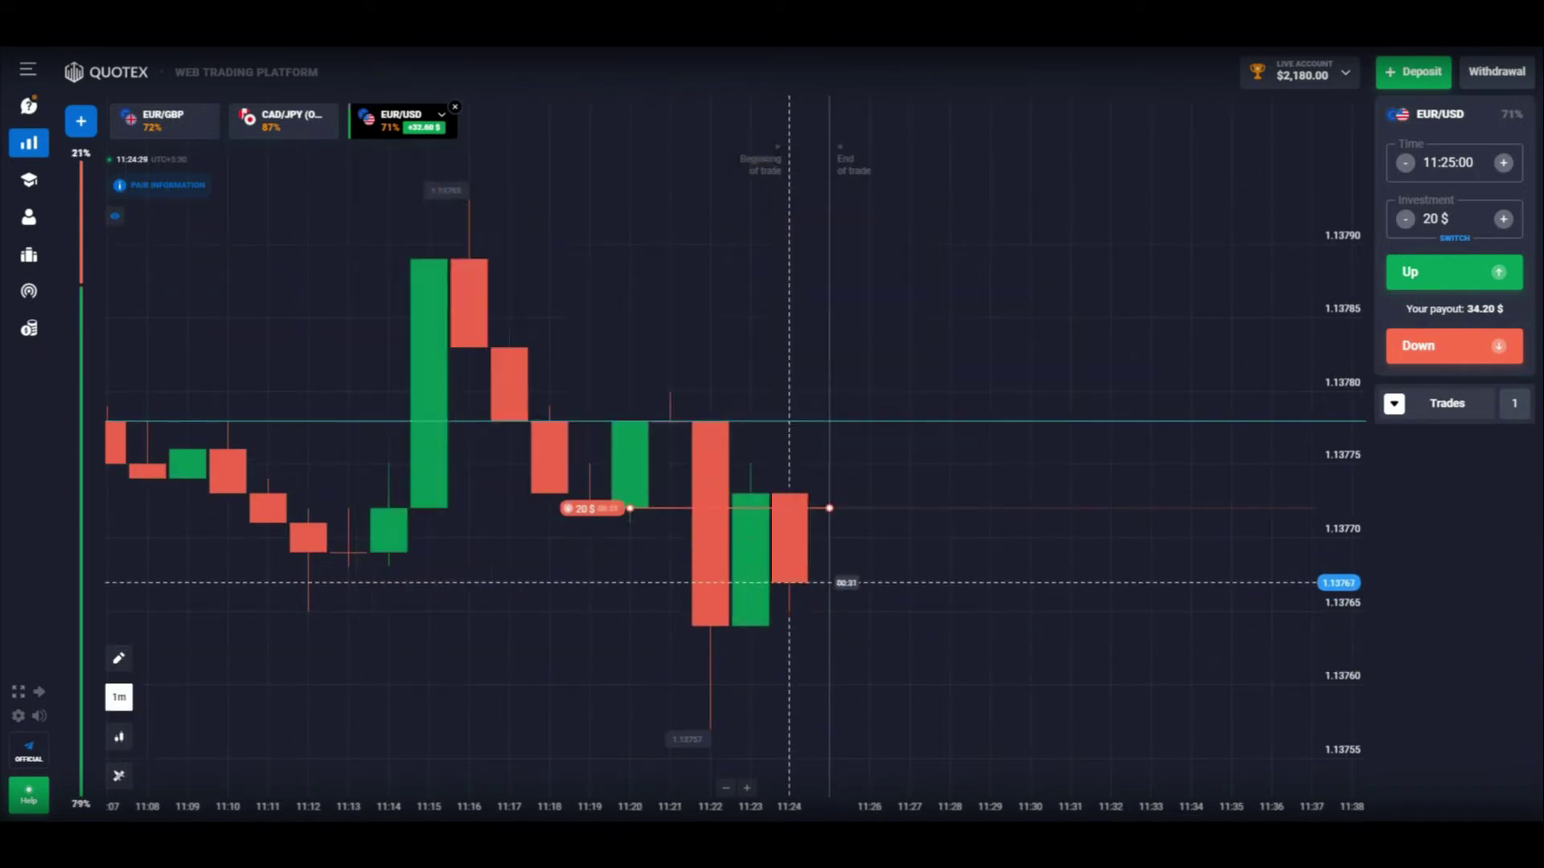
left_click(119, 697)
left_click(286, 682)
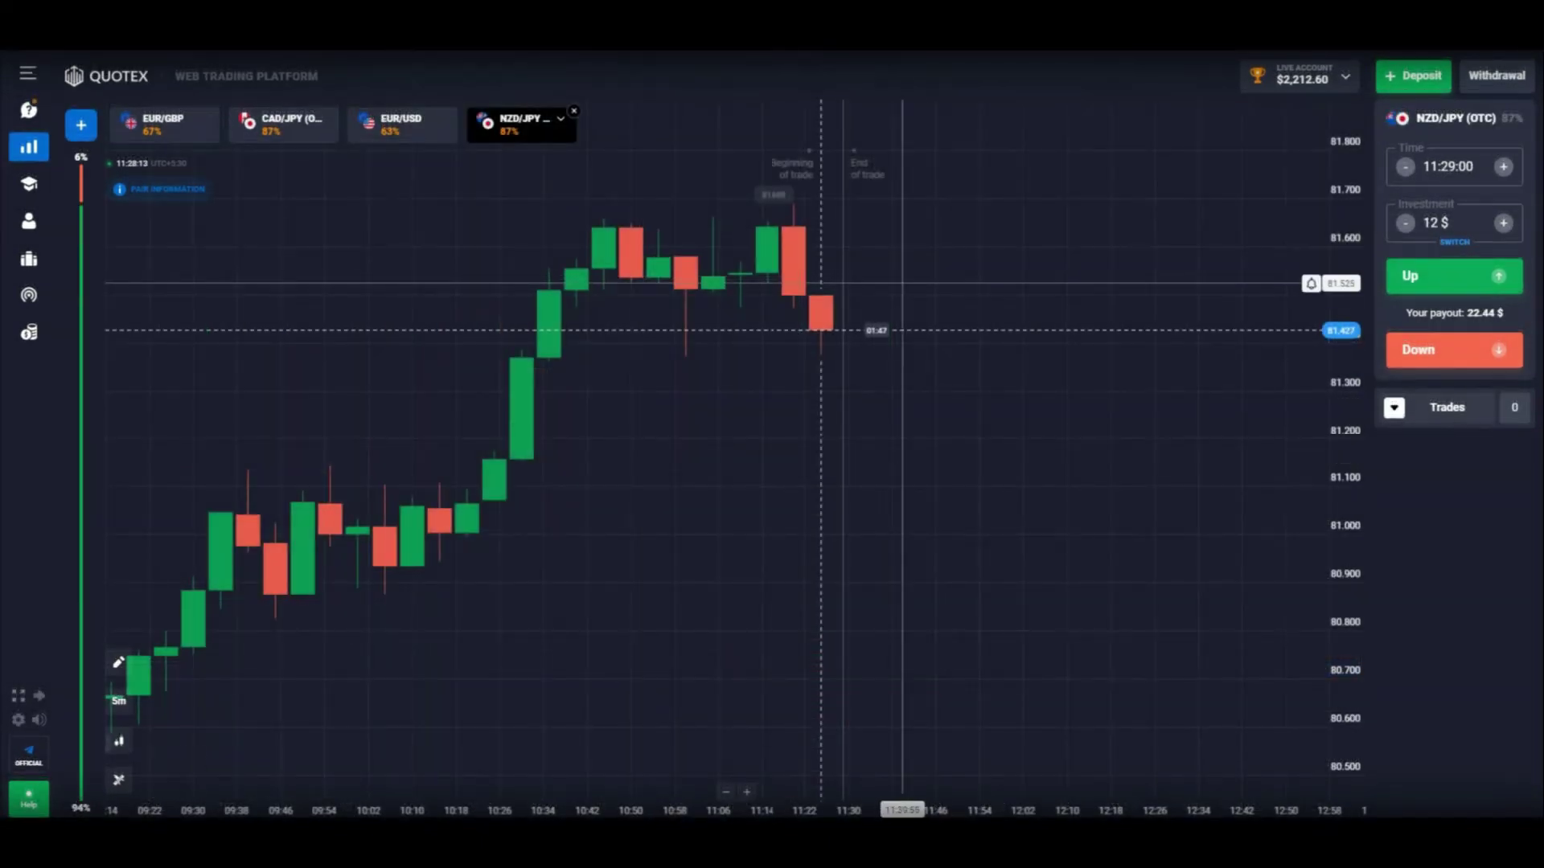
- Zoom the NZD/JPY (OTC) chart out and back in
scroll(902, 283, "down", 3)
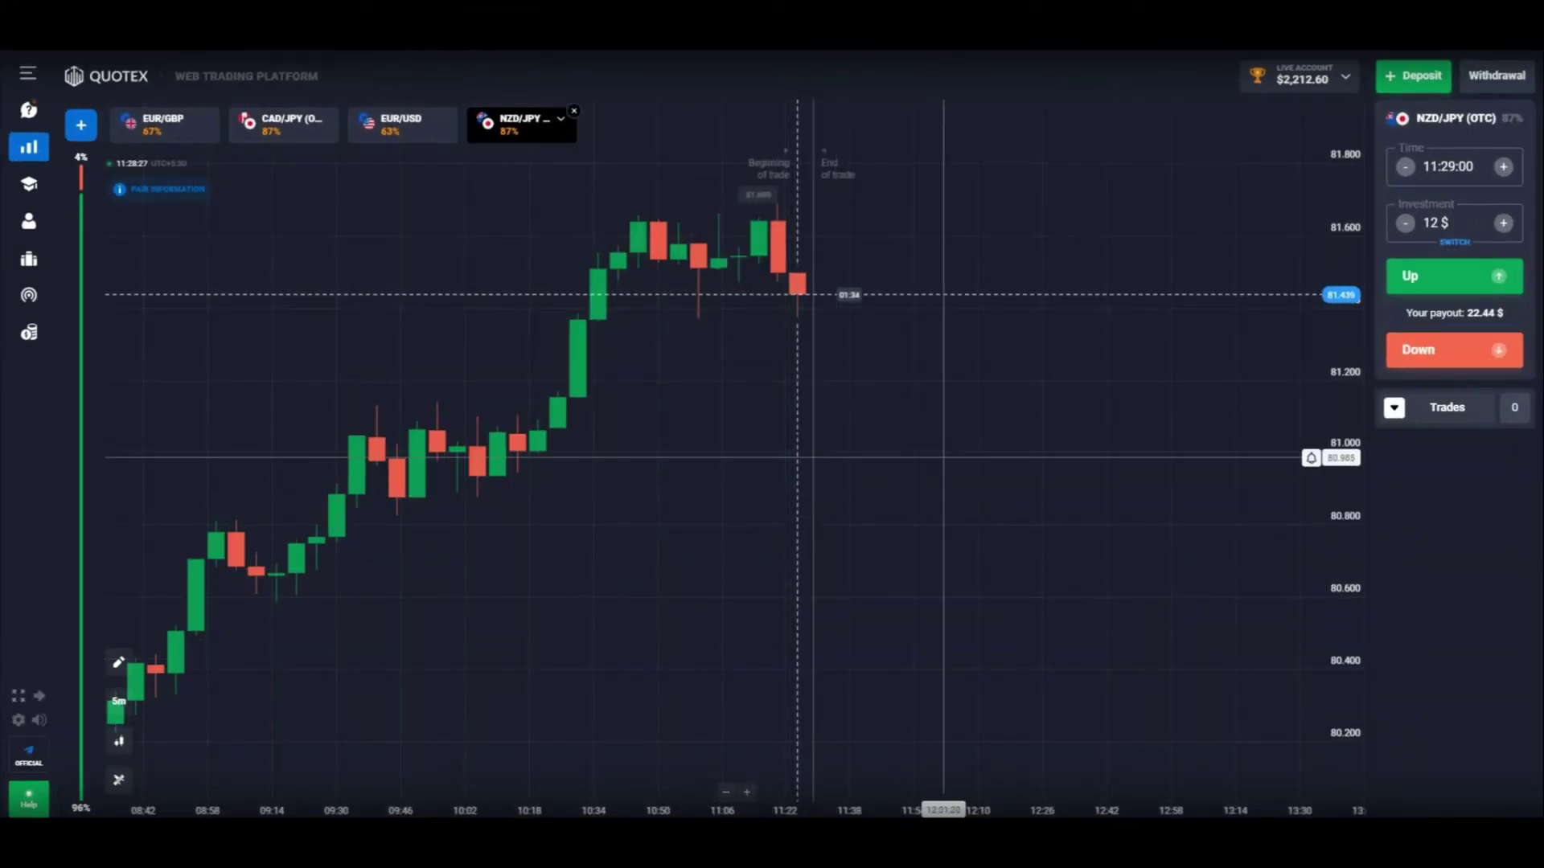
scroll(933, 460, "down", 3)
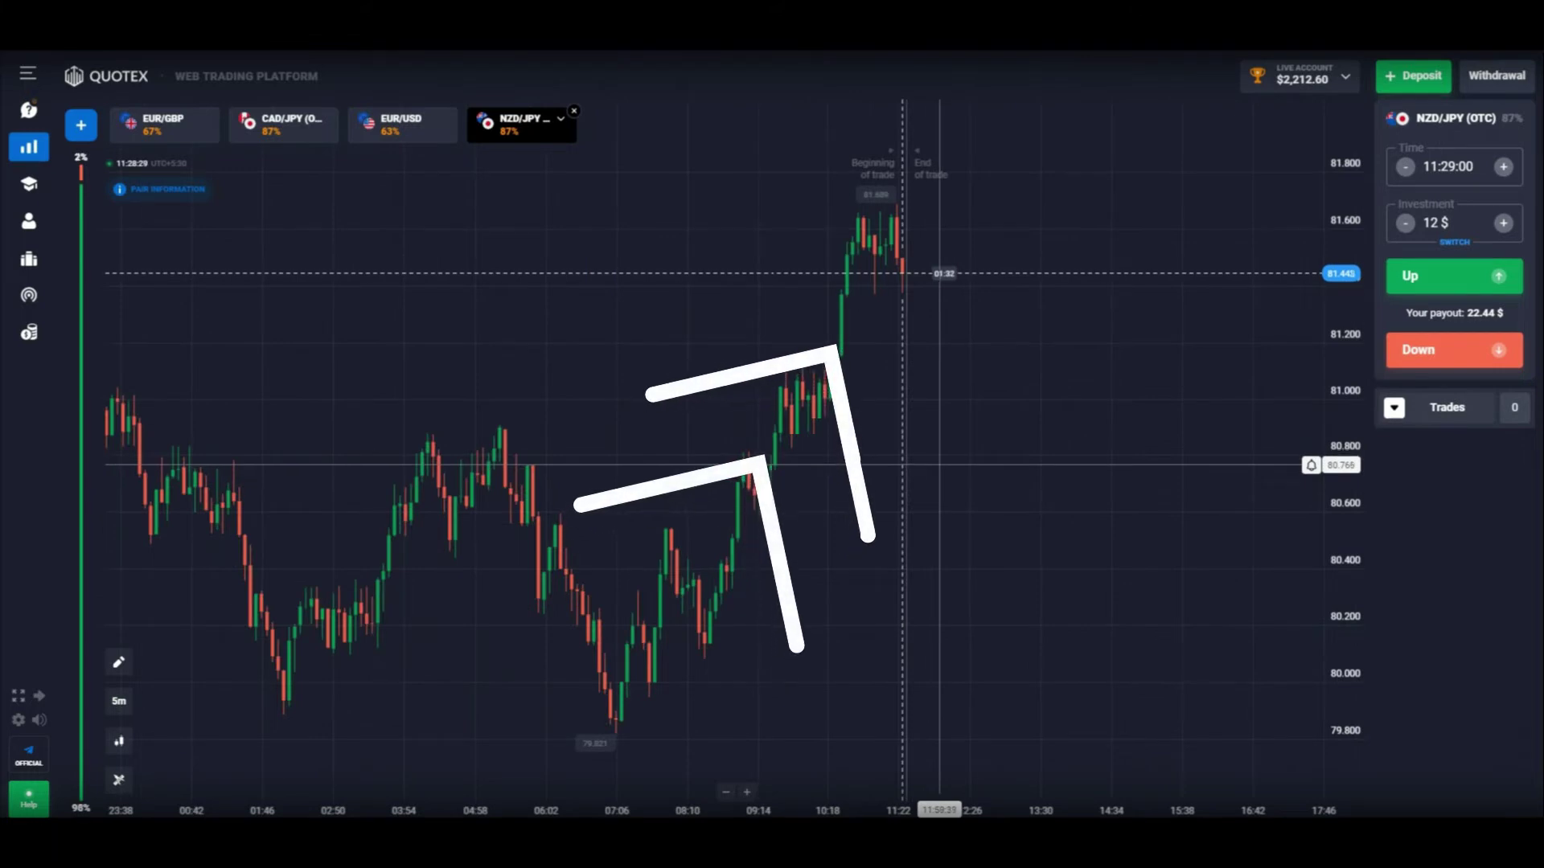
scroll(940, 461, "up", 1)
scroll(933, 474, "up", 2)
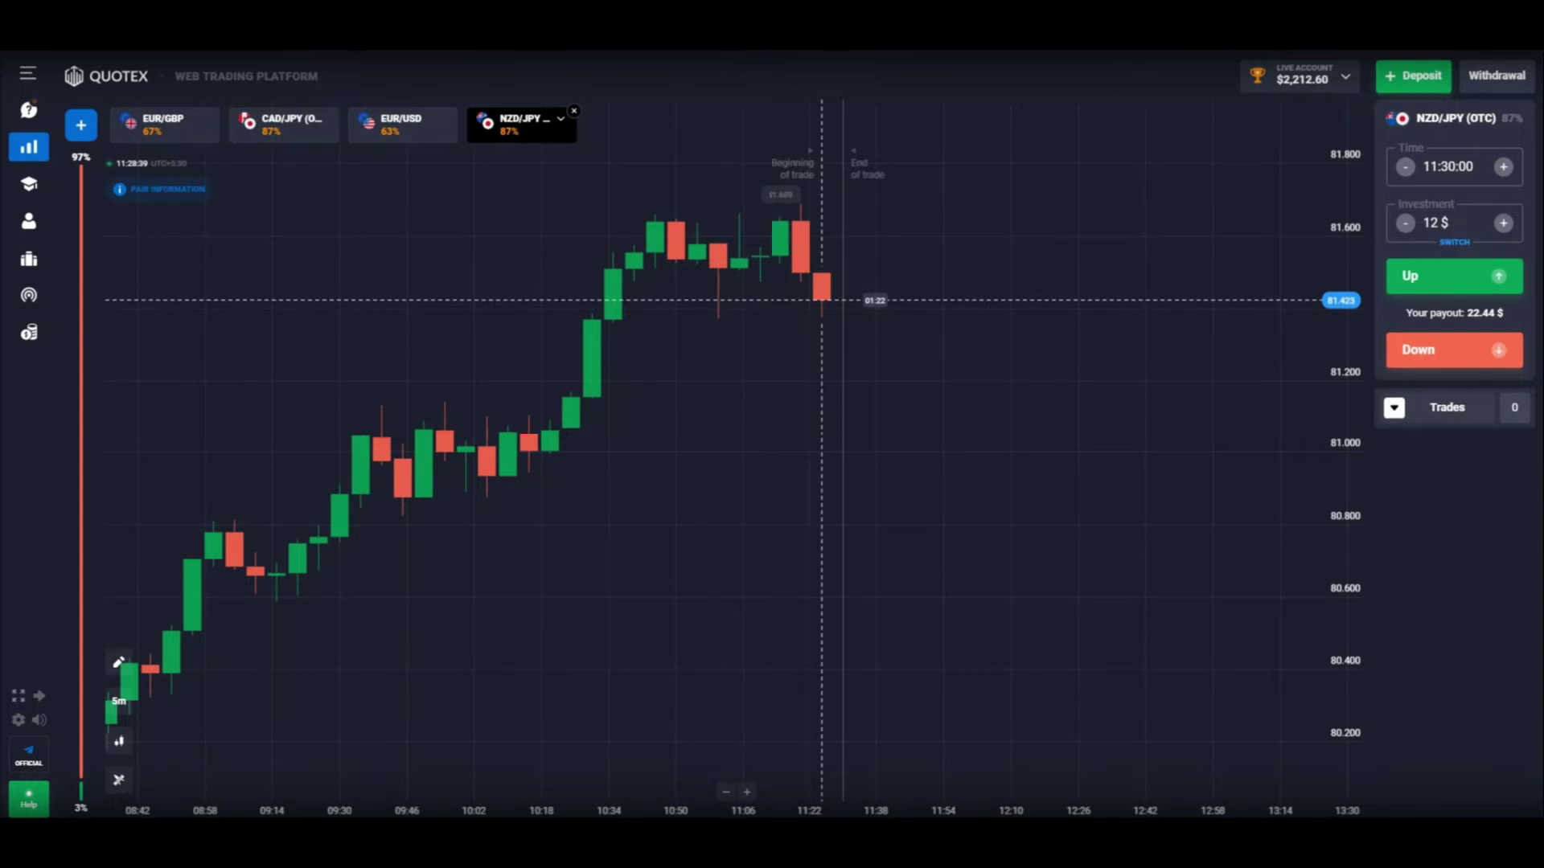
- Capture the recent NZD/JPY candles, circling both peaks and marking the rally and a level in red
left_click(118, 662)
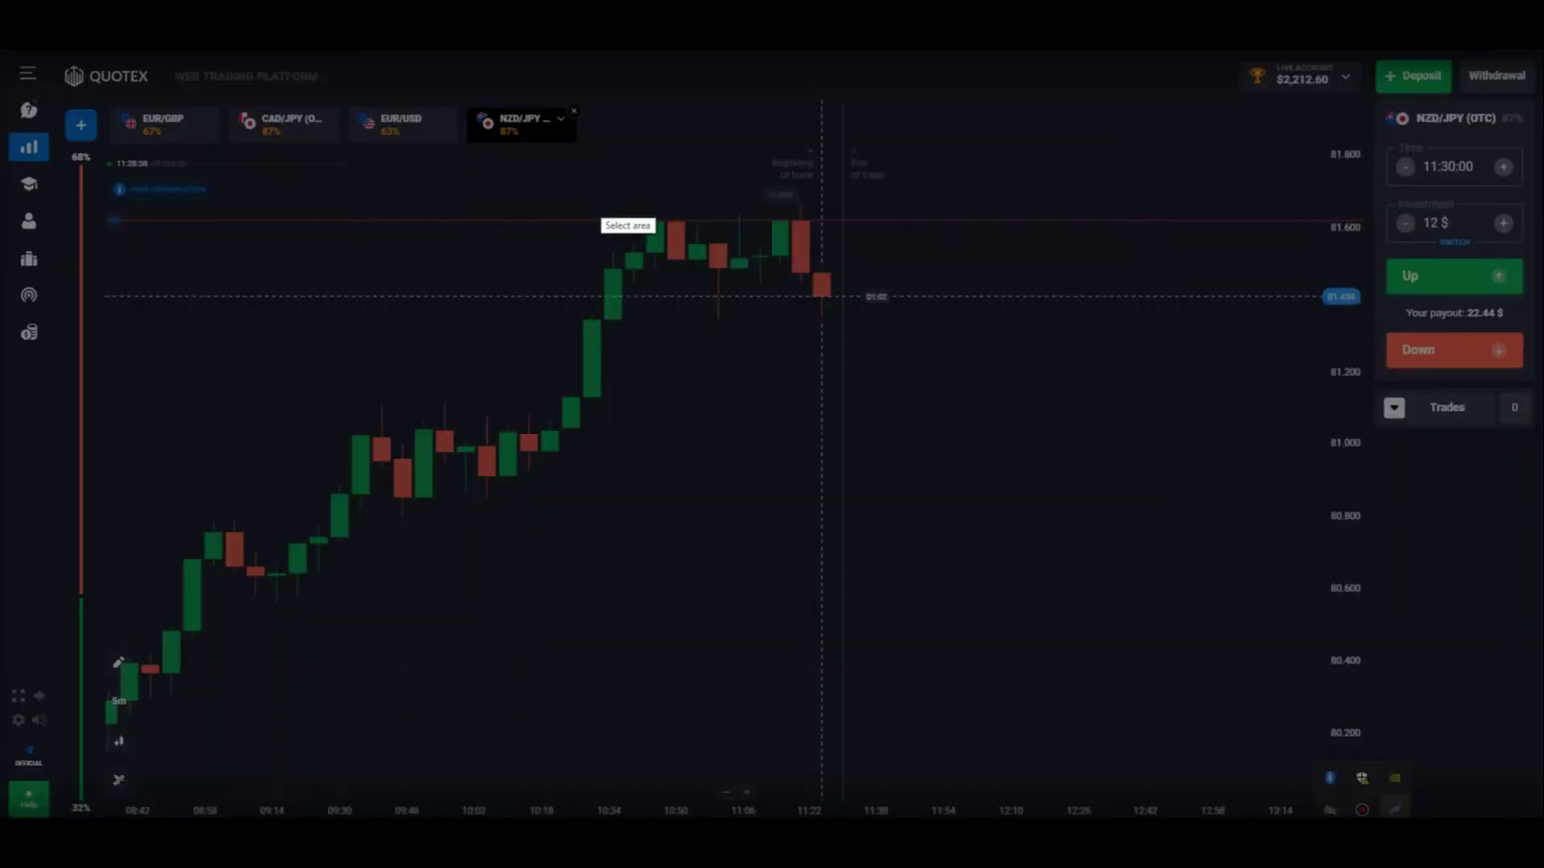
left_click_drag(584, 162, 1024, 416)
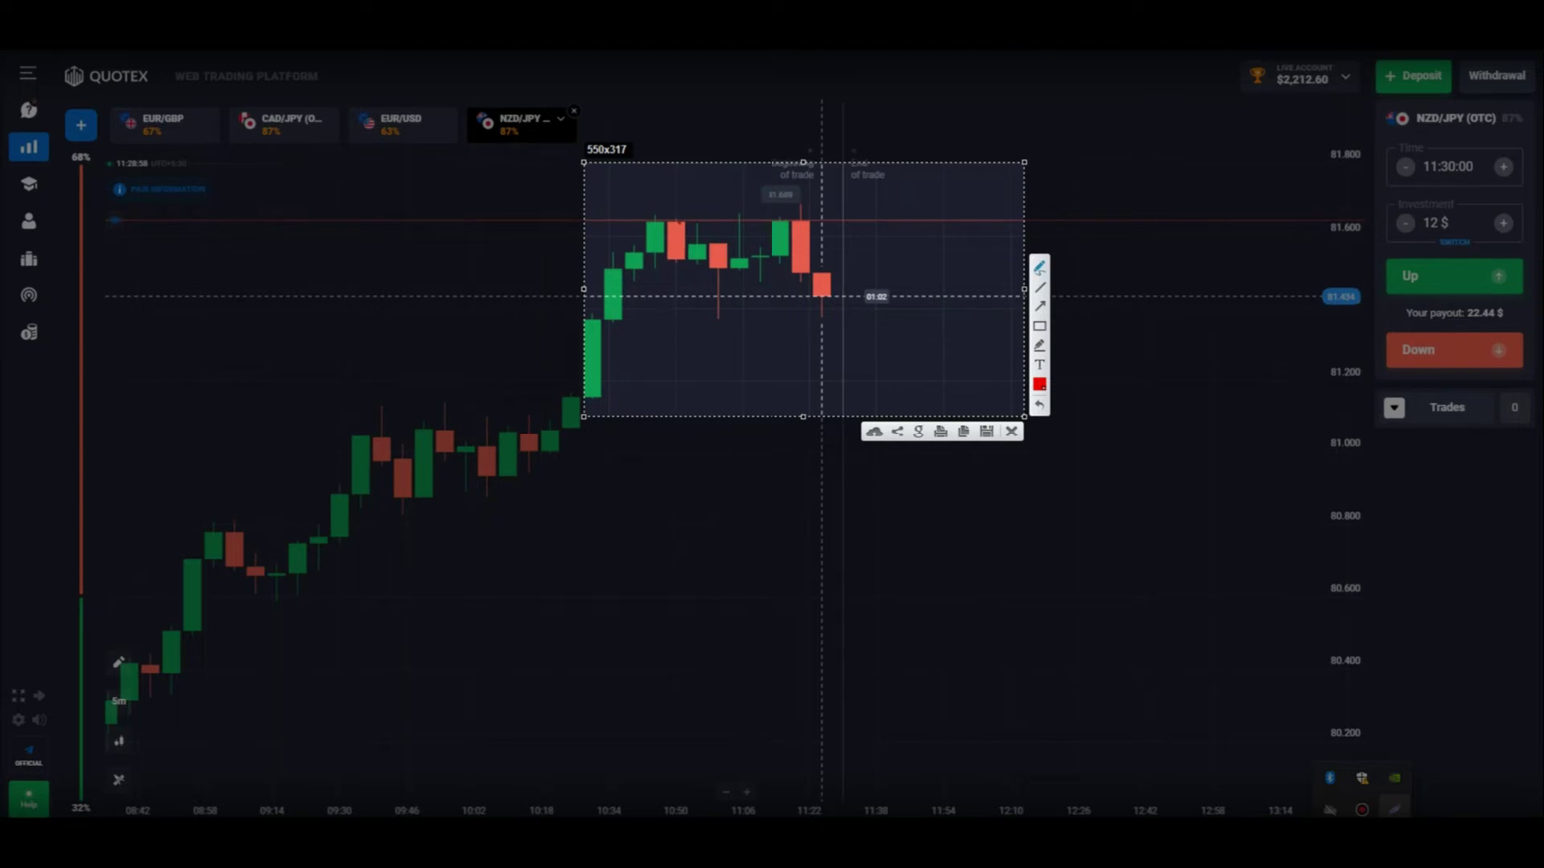
left_click_drag(646, 215, 690, 214)
left_click_drag(801, 210, 820, 213)
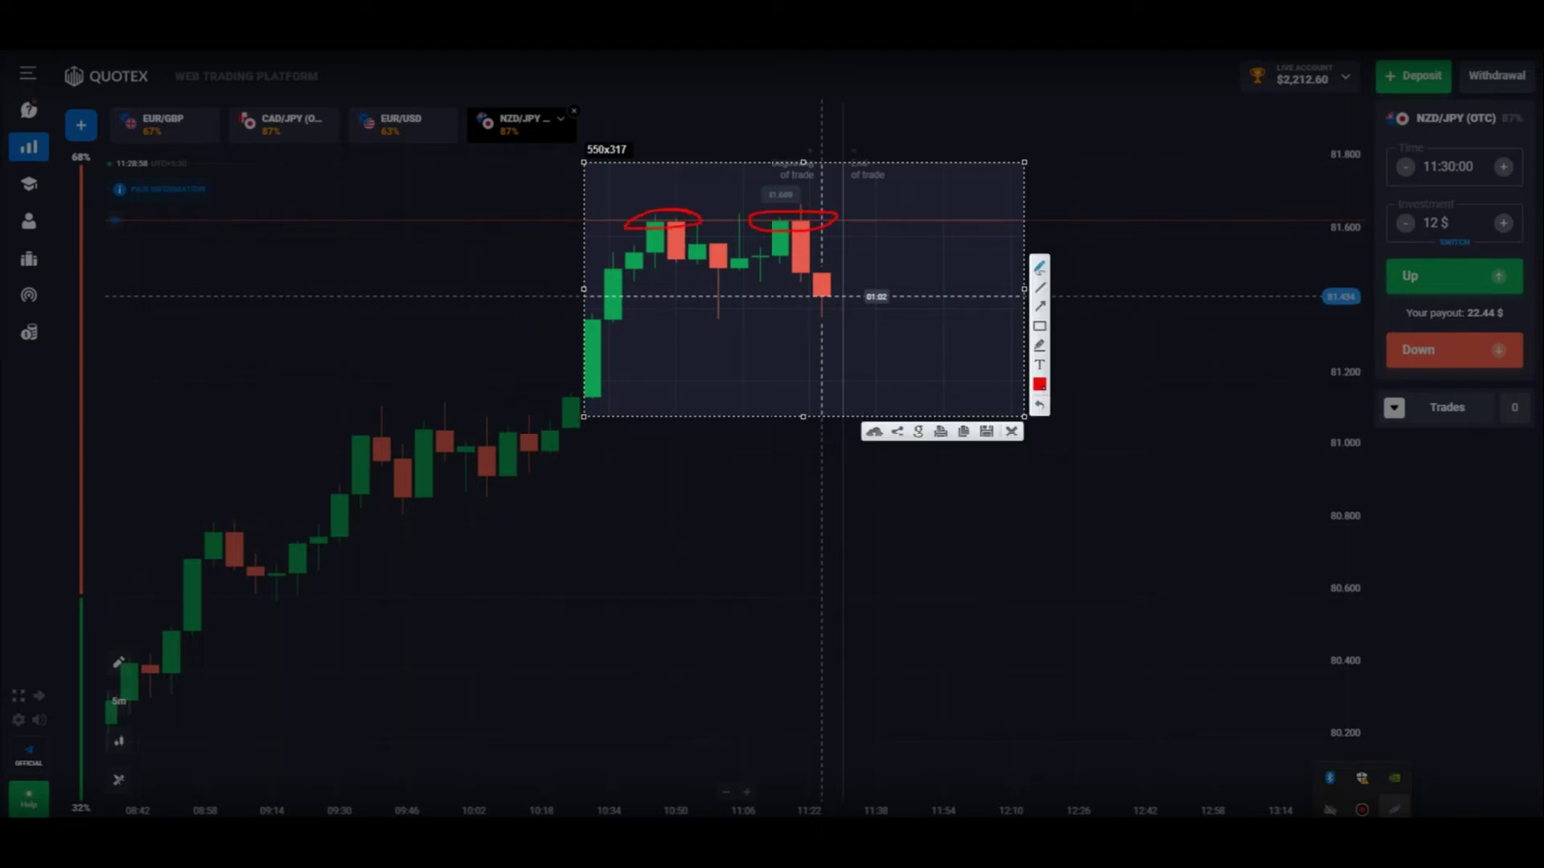
left_click_drag(555, 444, 630, 298)
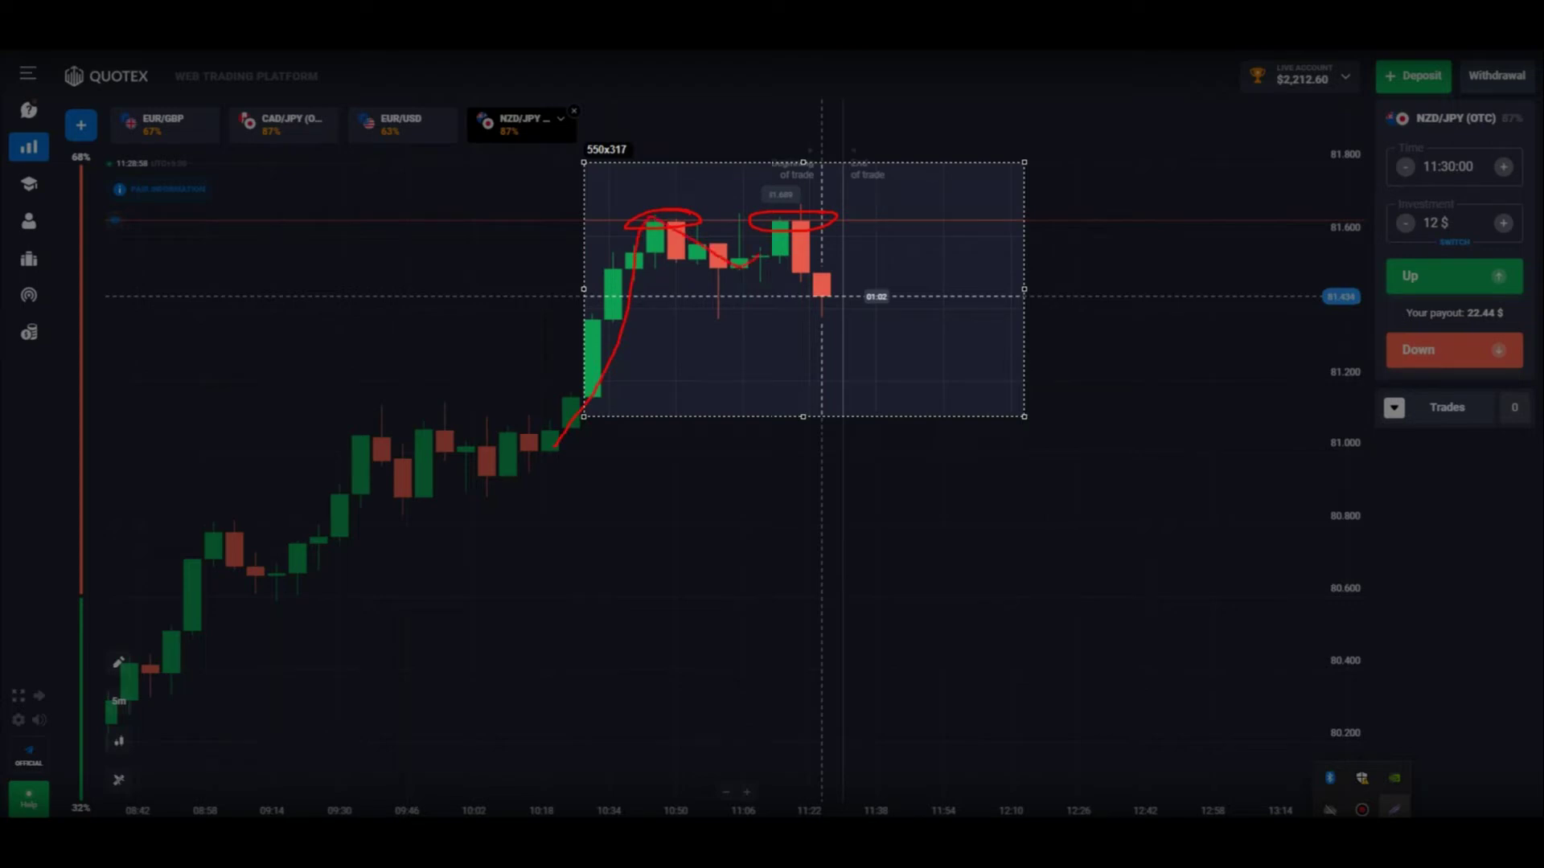
left_click_drag(955, 456, 957, 458)
left_click_drag(341, 434, 538, 435)
left_click_drag(962, 424, 1013, 425)
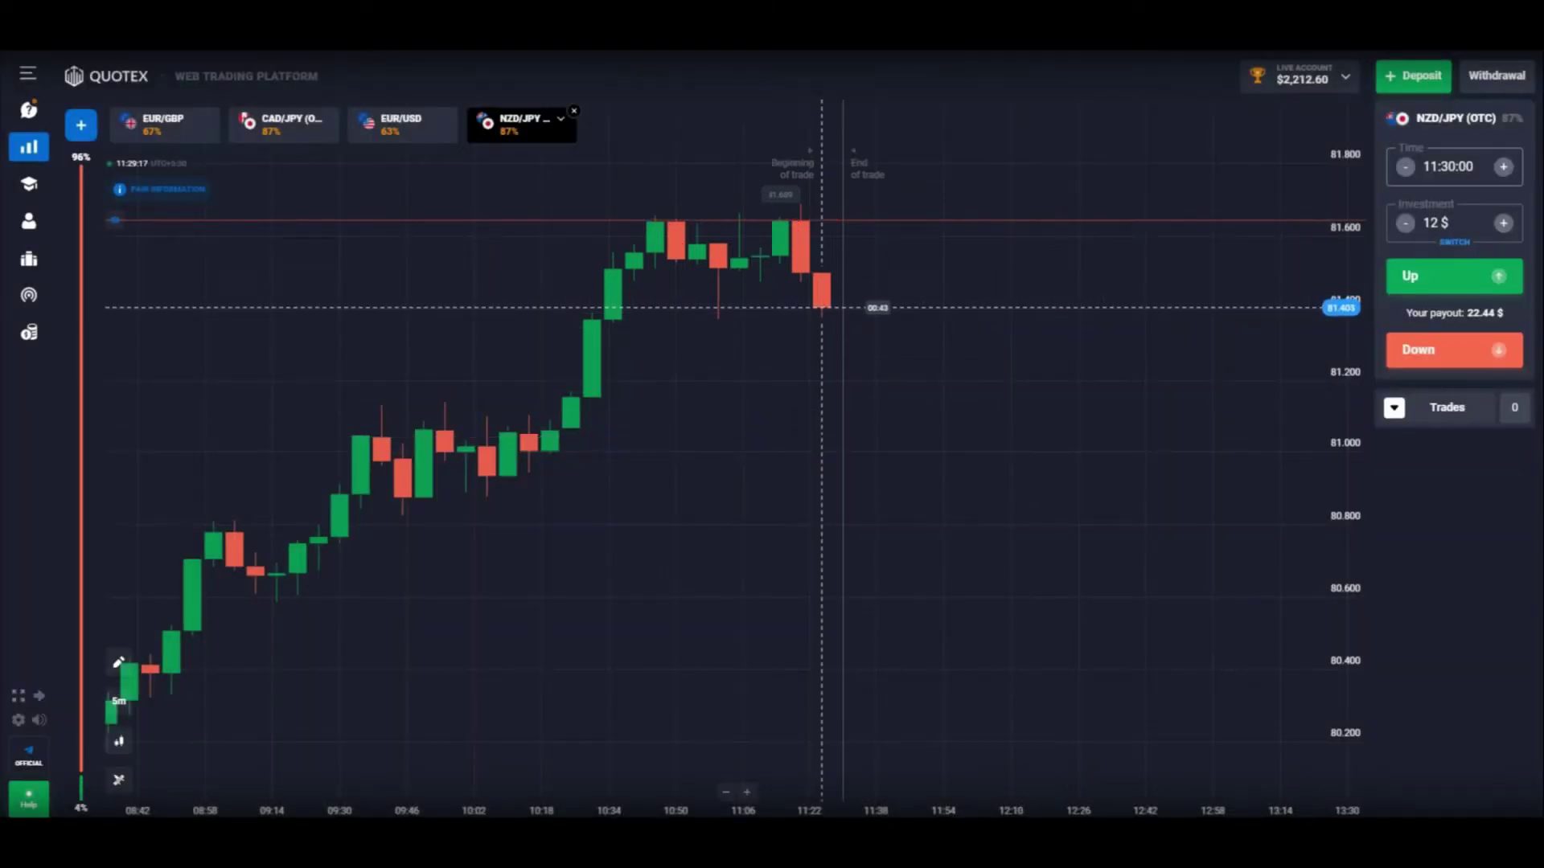
- On 1-minute candles, lower the level line to about 81.368 and place a 12 $ Down trade
left_click(119, 701)
left_click(170, 696)
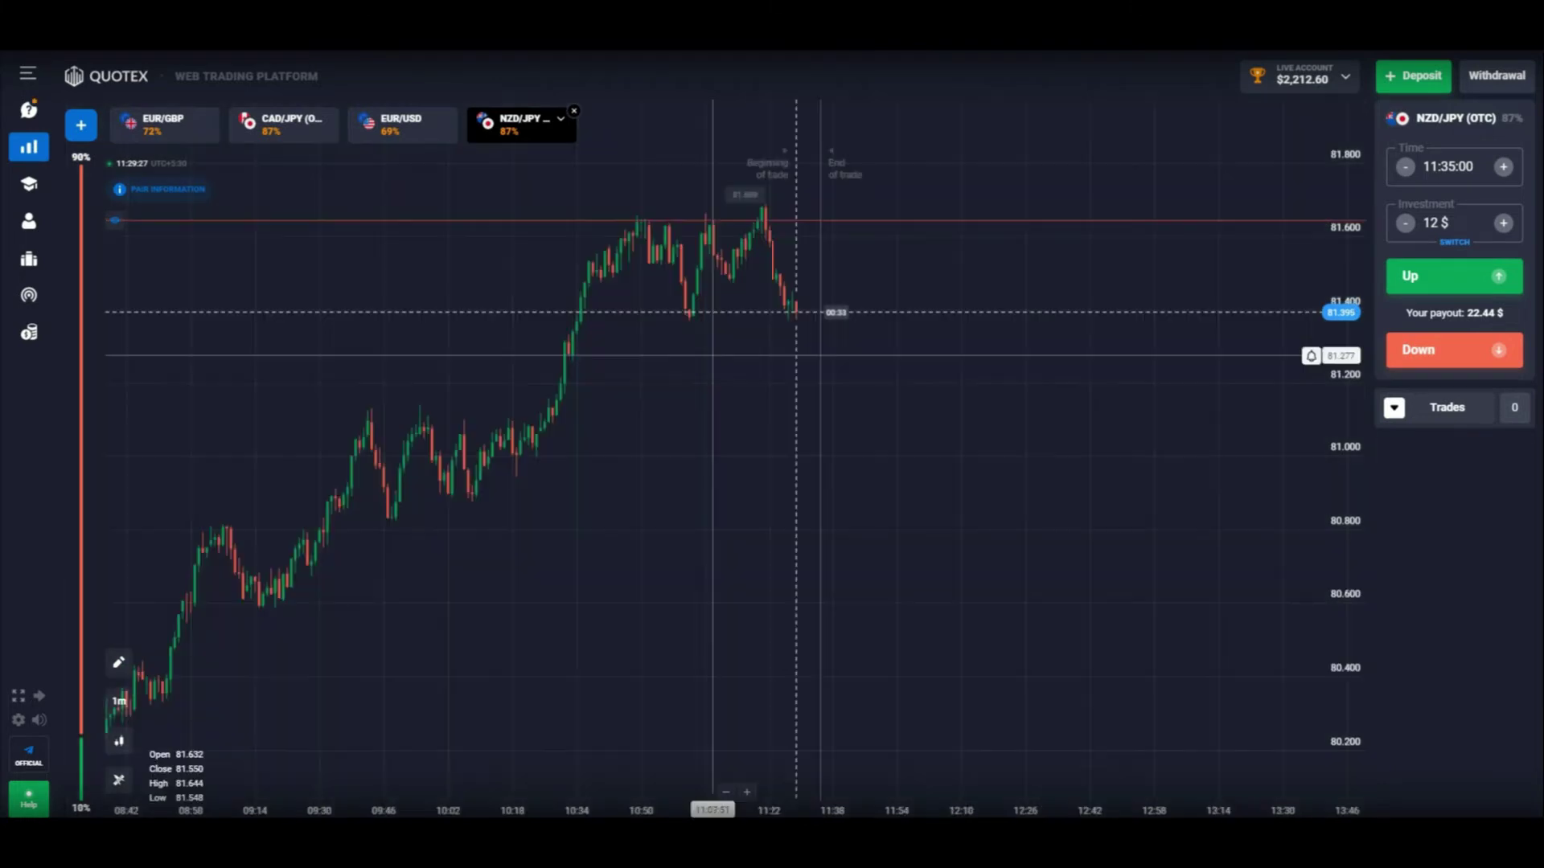
left_click(726, 221)
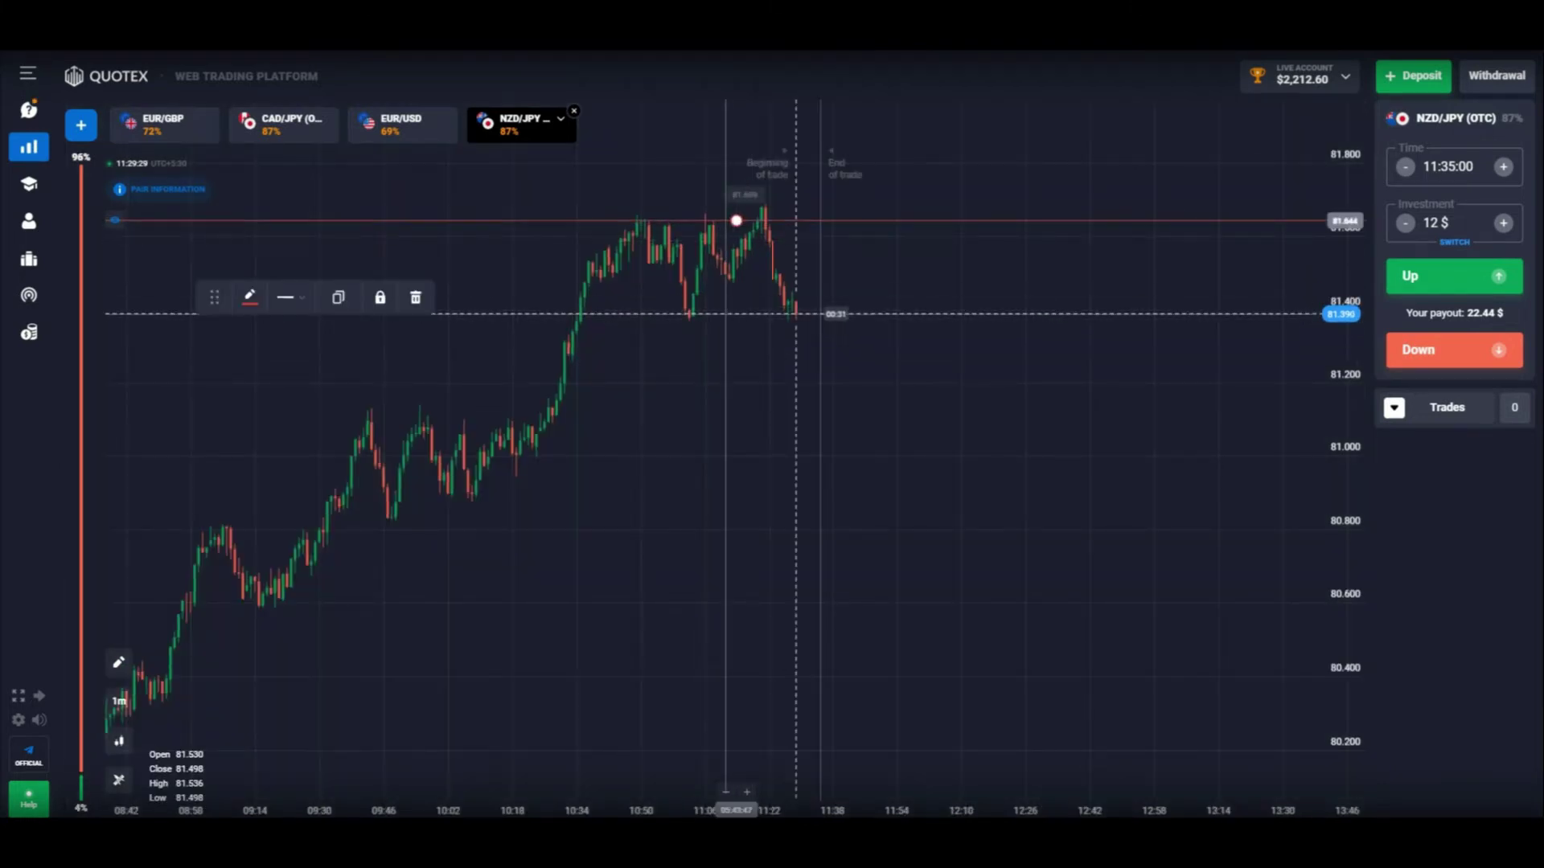
left_click_drag(737, 220, 736, 321)
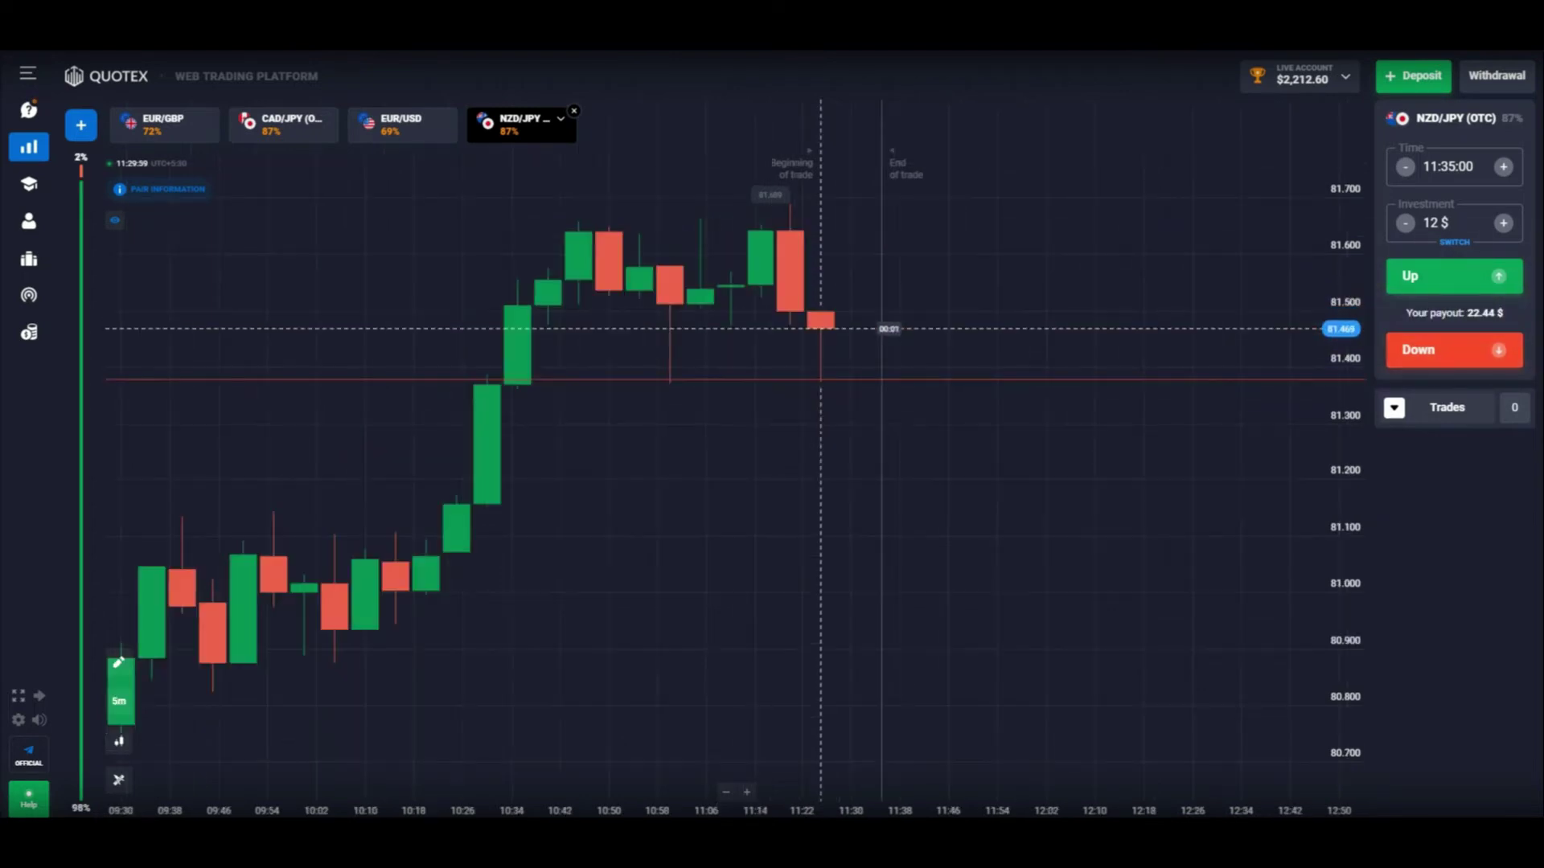
key("shift+s")
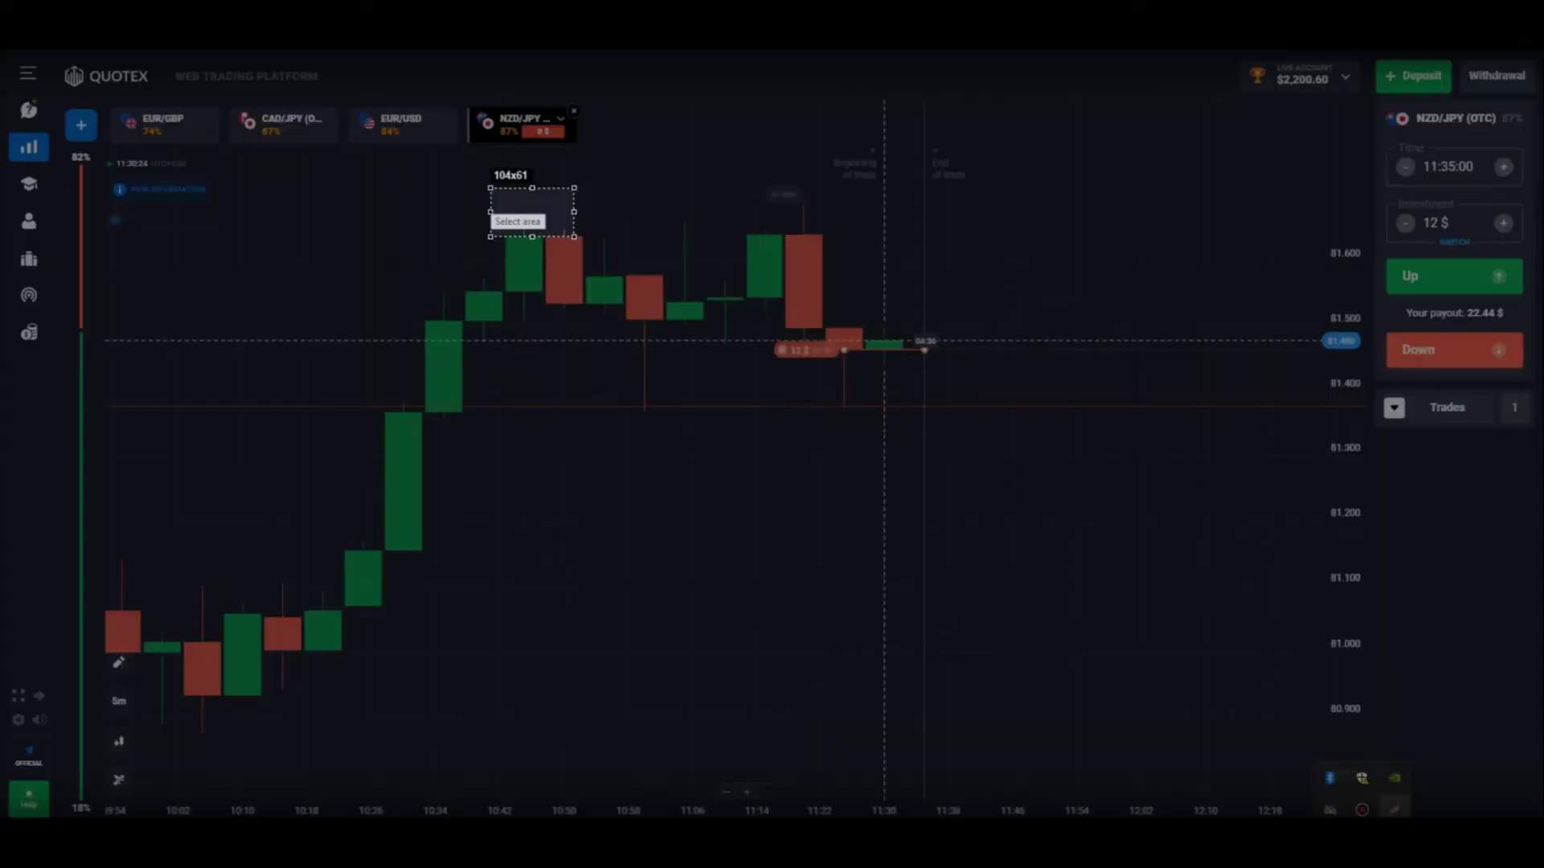
- Snapshot and mark the new NZD/JPY low, then switch to the EUR/USD chart
left_click_drag(490, 188, 1025, 480)
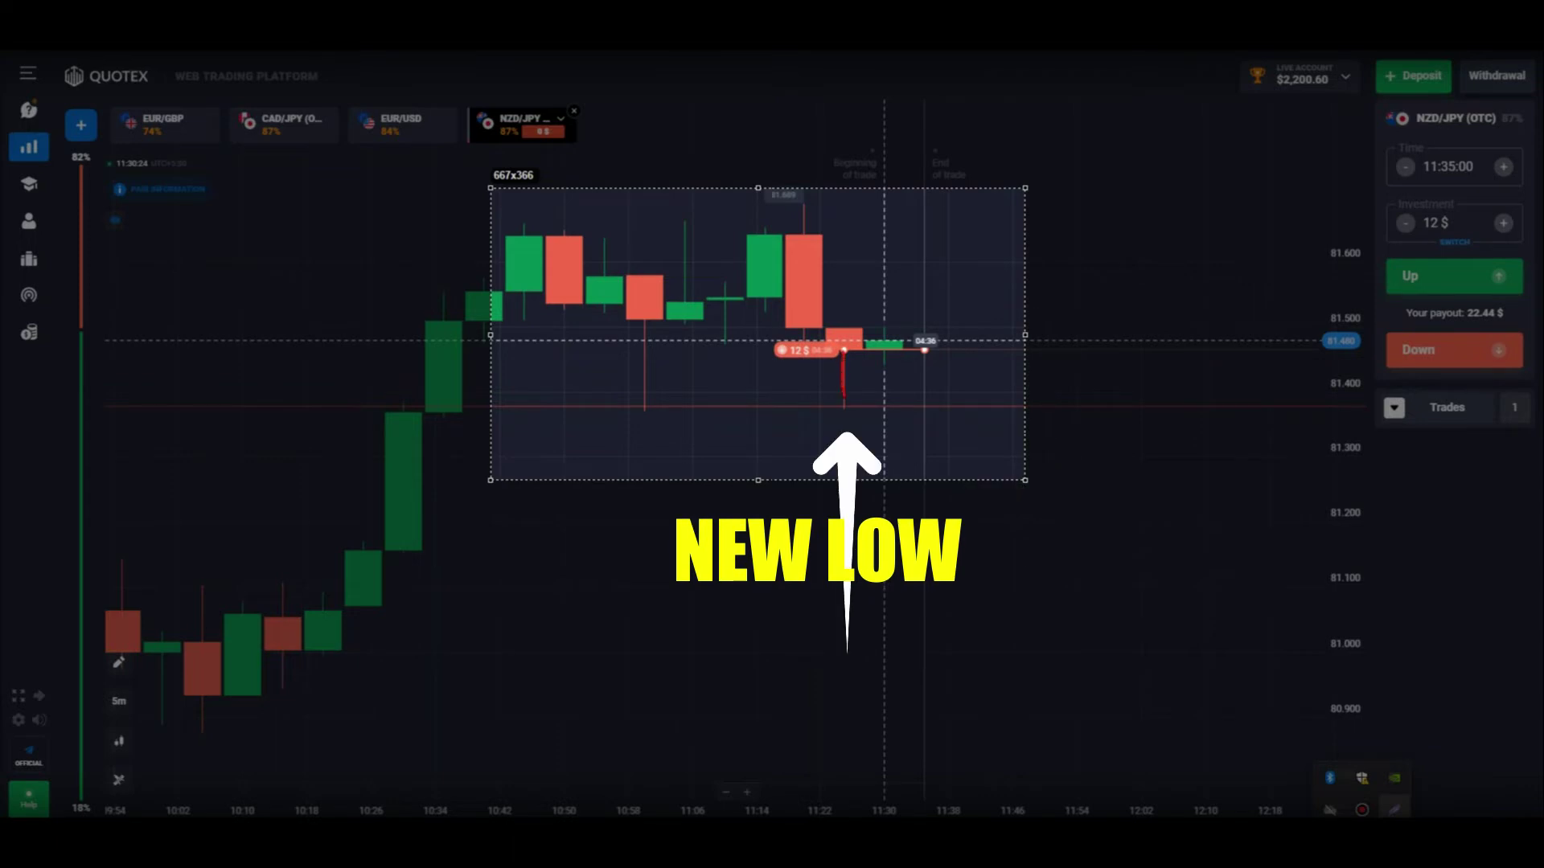
mouse_move(802, 405)
left_mouse_down()
mouse_move(889, 405)
mouse_move(864, 382)
mouse_move(893, 394)
left_mouse_up()
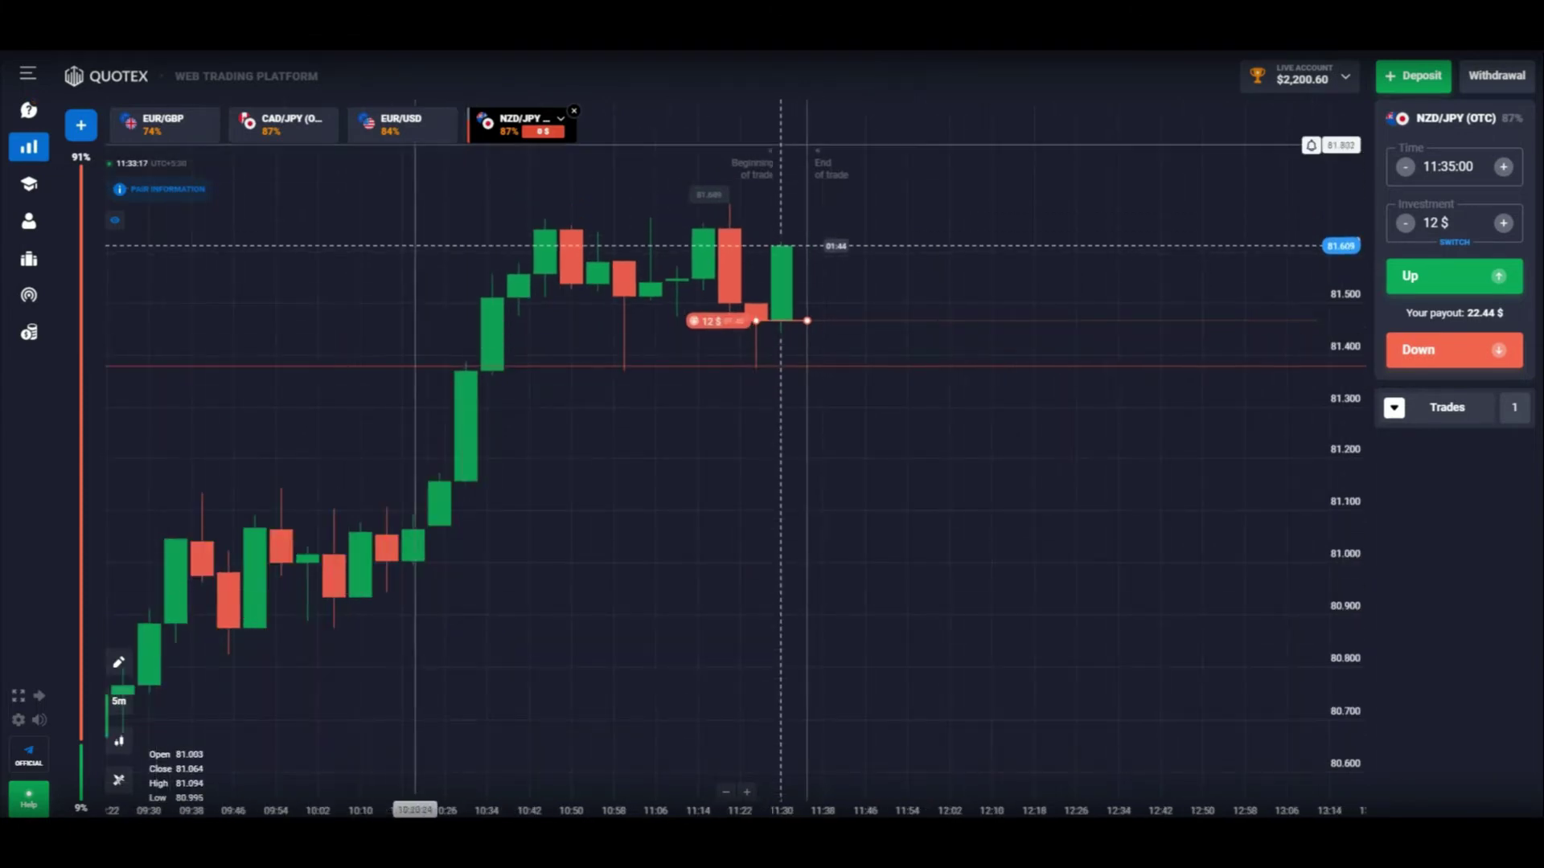
left_click(400, 123)
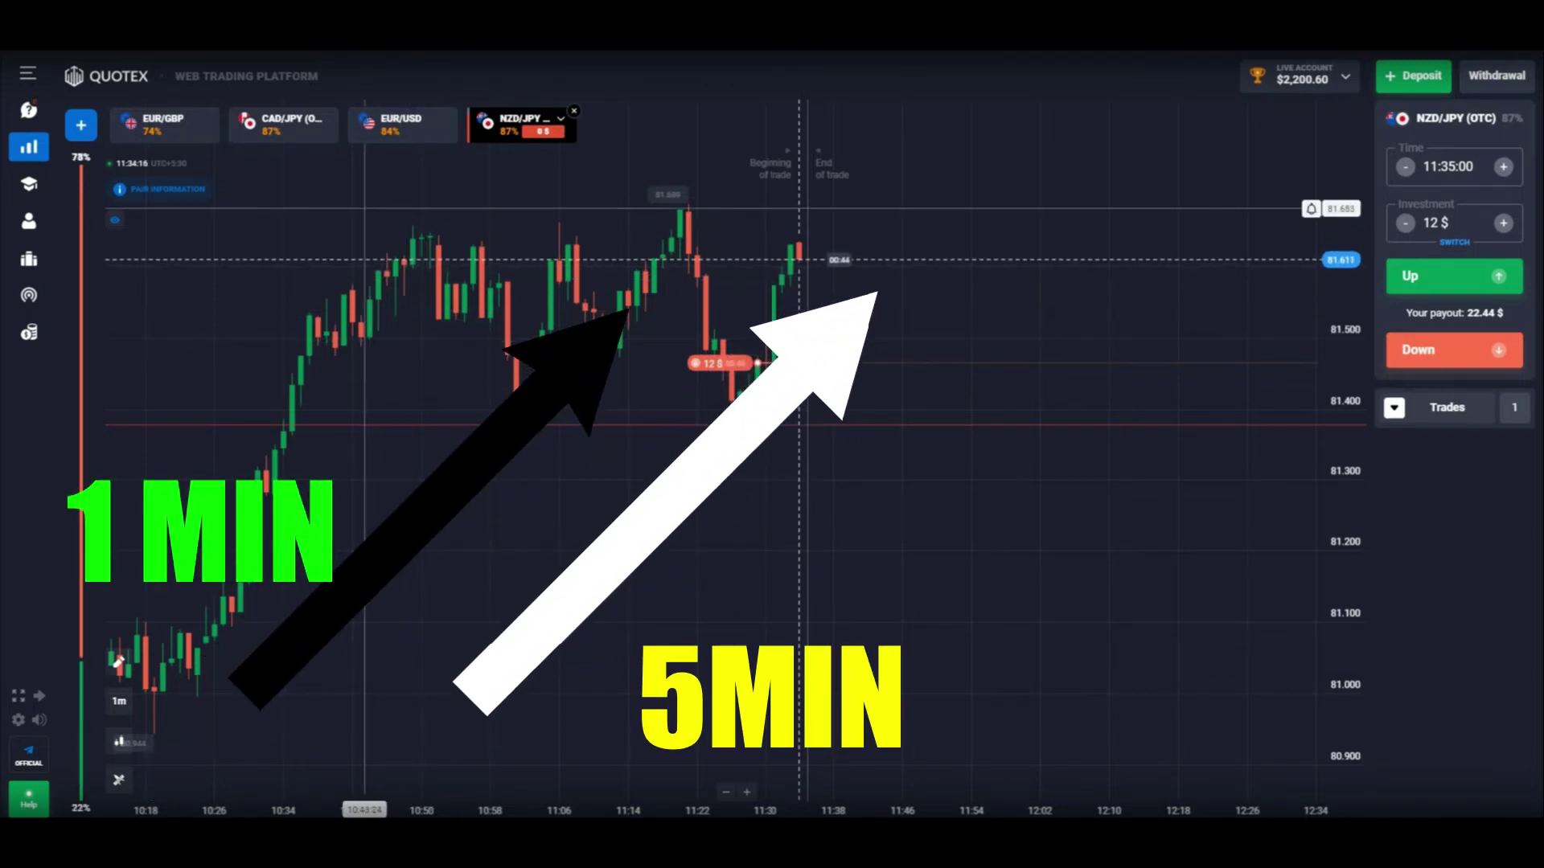
left_click(402, 122)
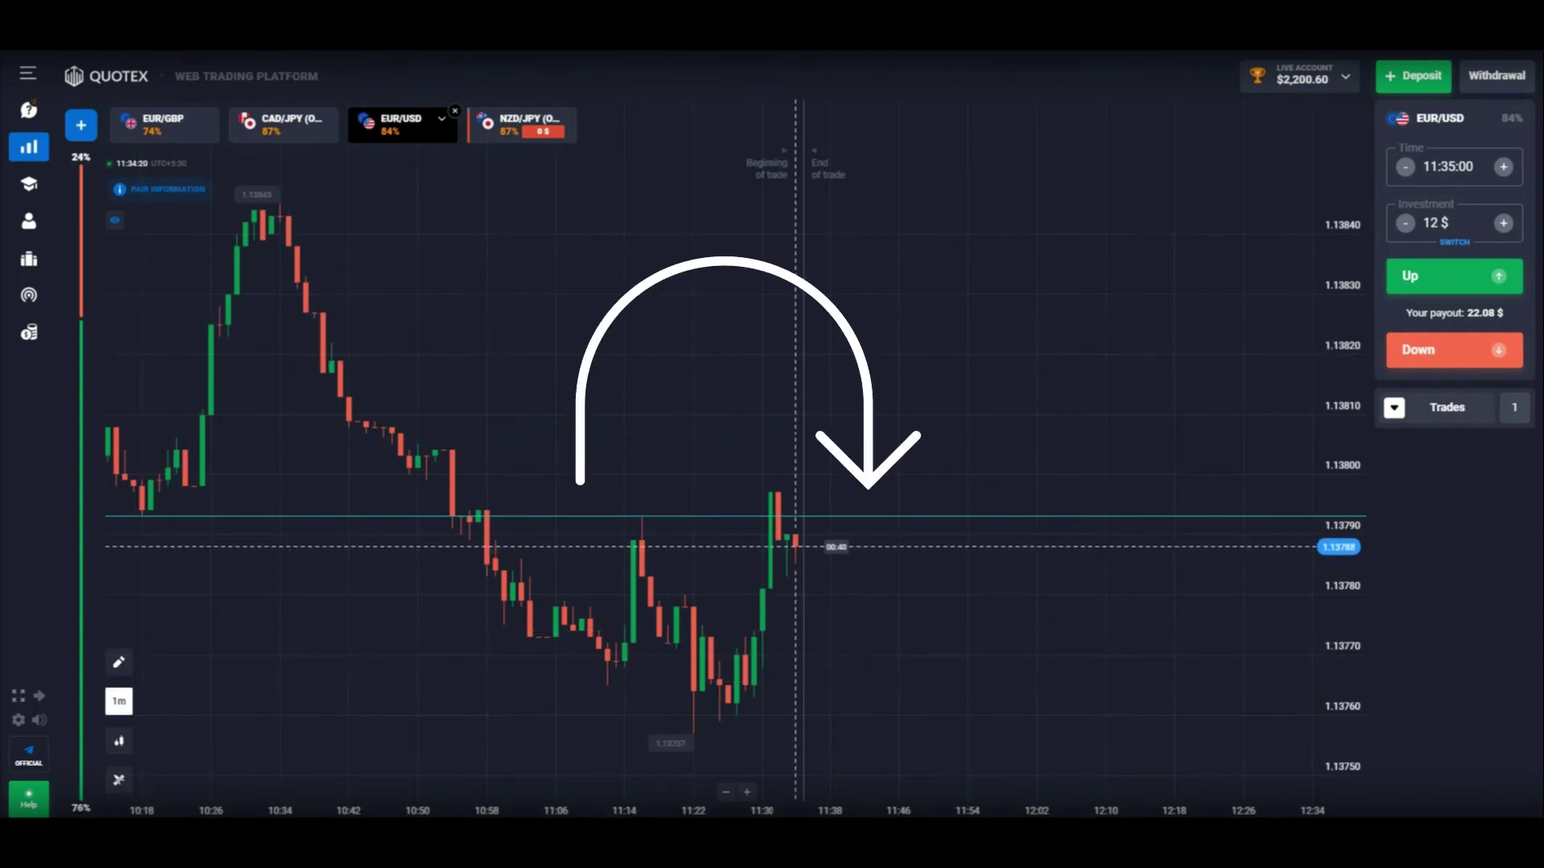
- Show EUR/USD as 5-minute candles and zoom the chart
left_click(286, 686)
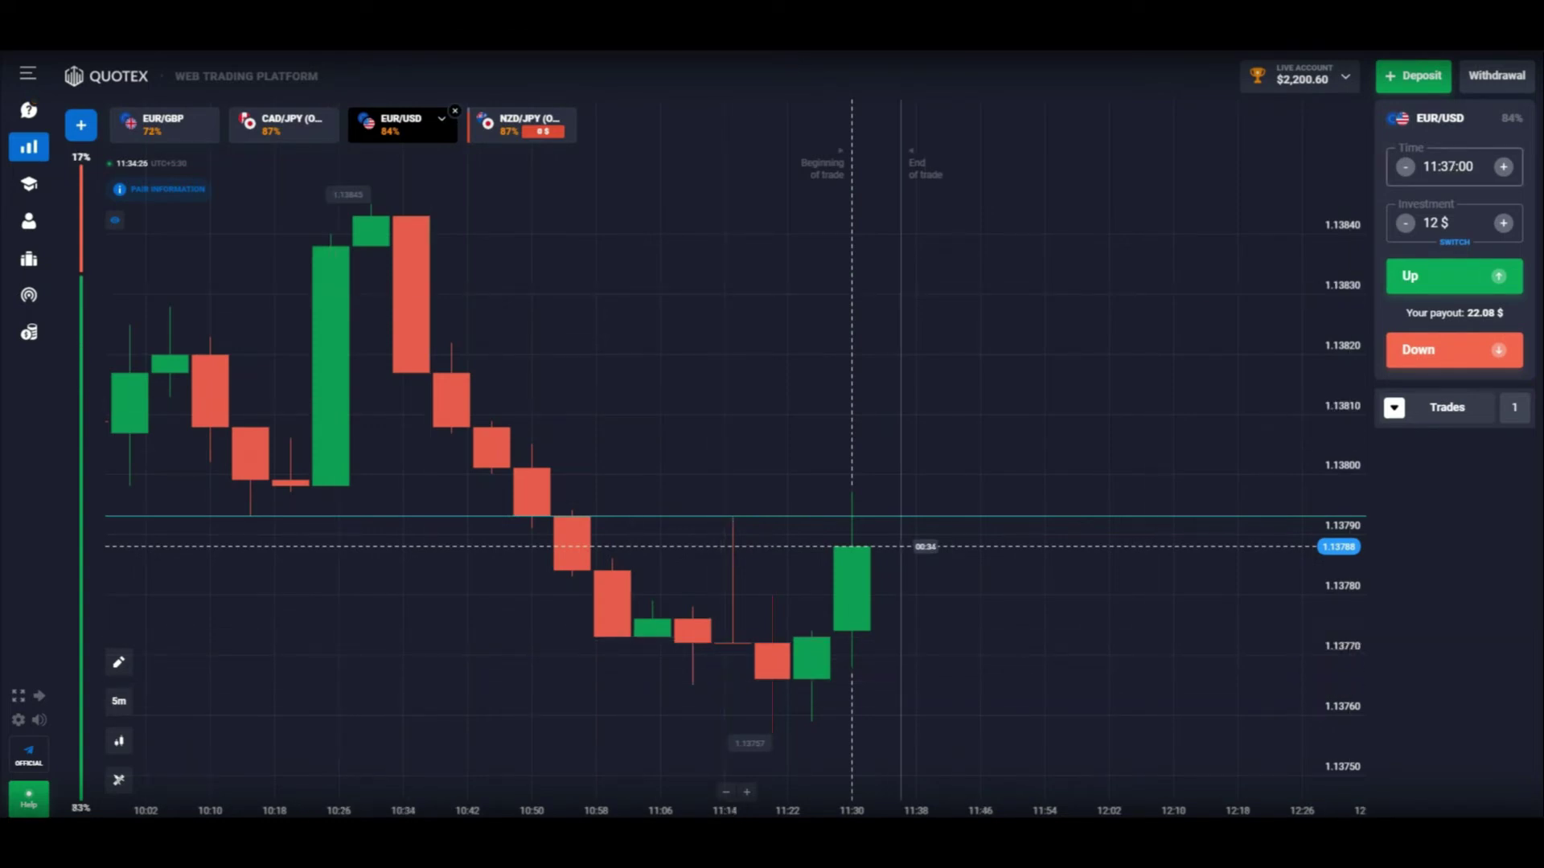
scroll(1128, 373, "down", 8)
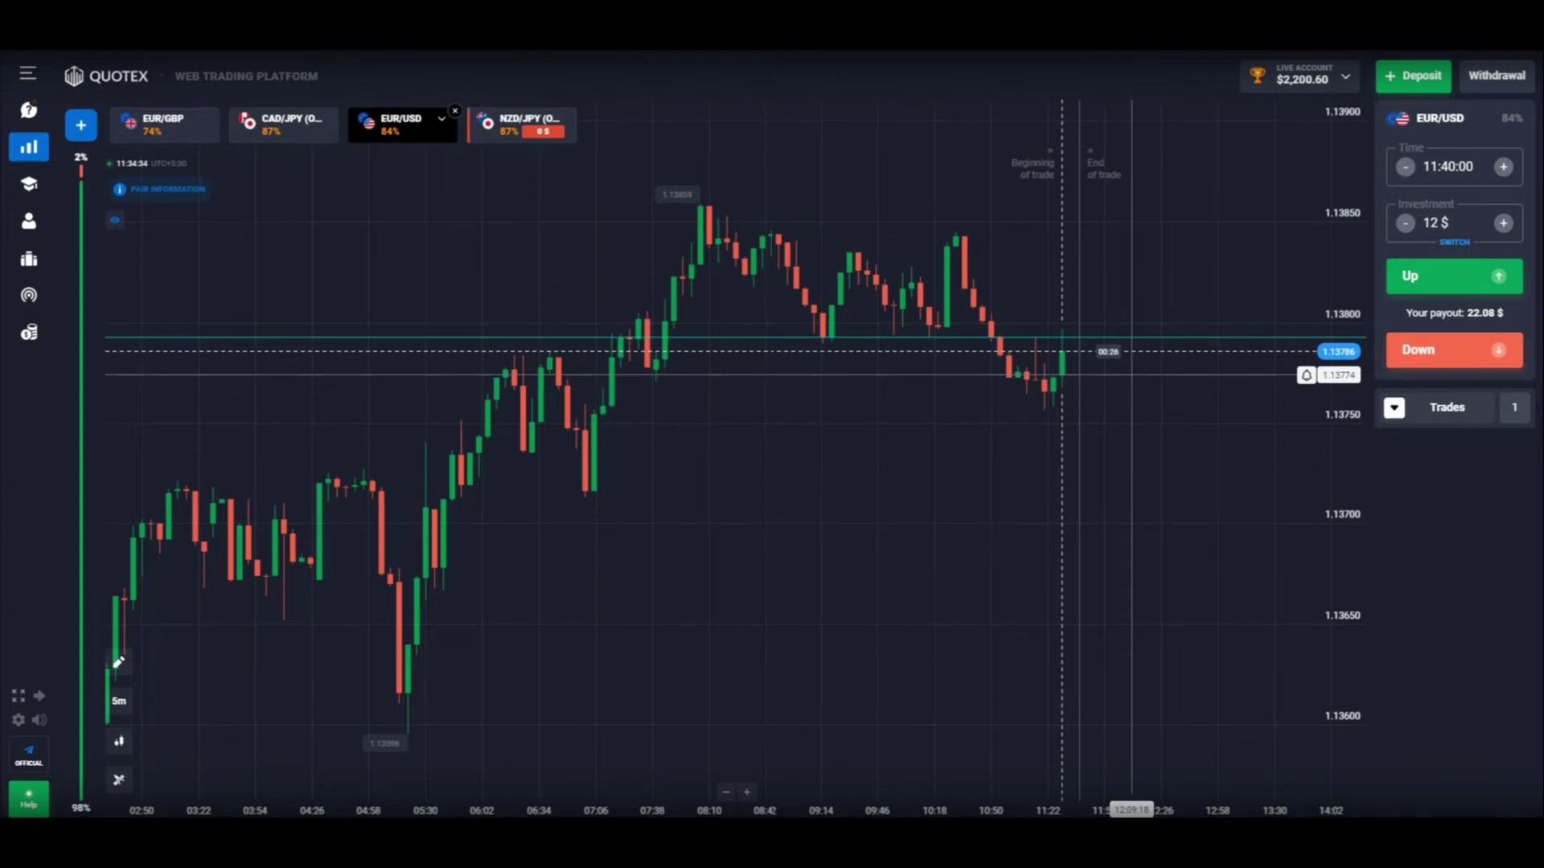
scroll(1132, 376, "up", 4)
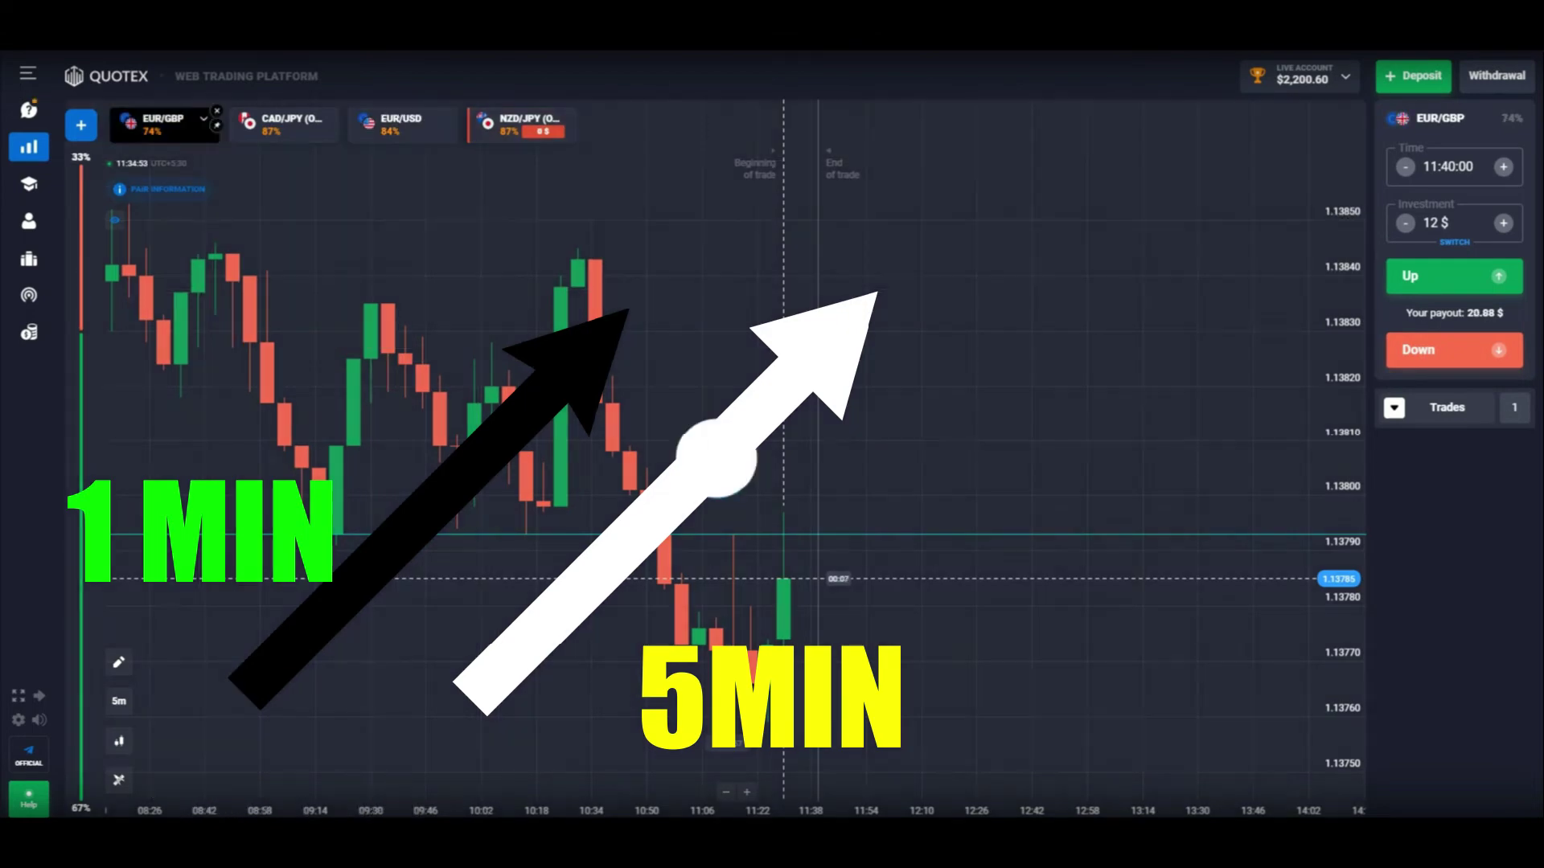
- Flip to EUR/GBP and back to EUR/USD, then place a 12 $ Up trade
left_click(164, 125)
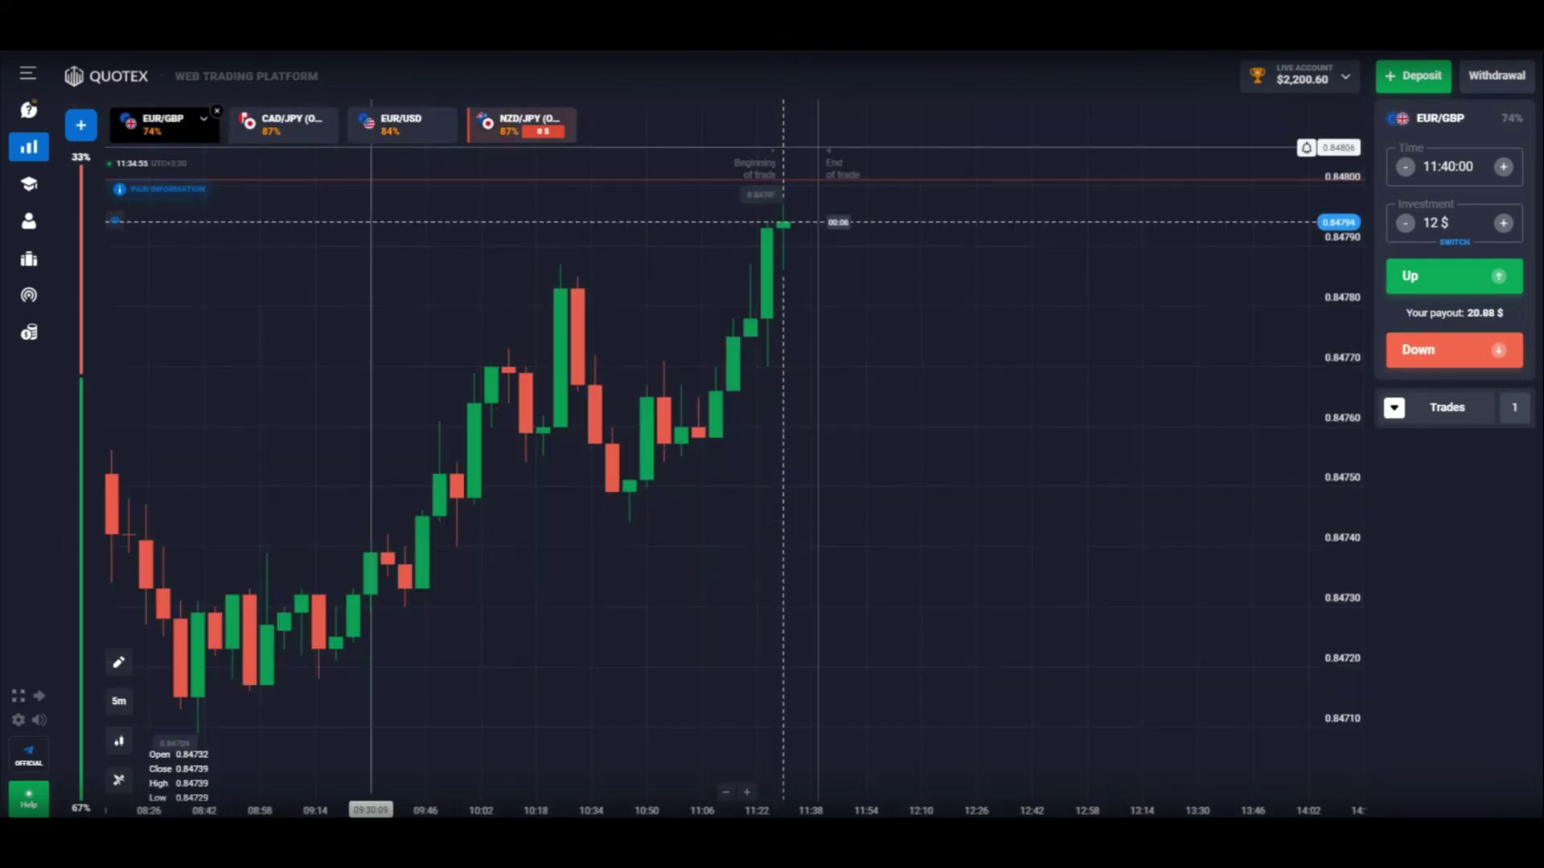
left_click(400, 124)
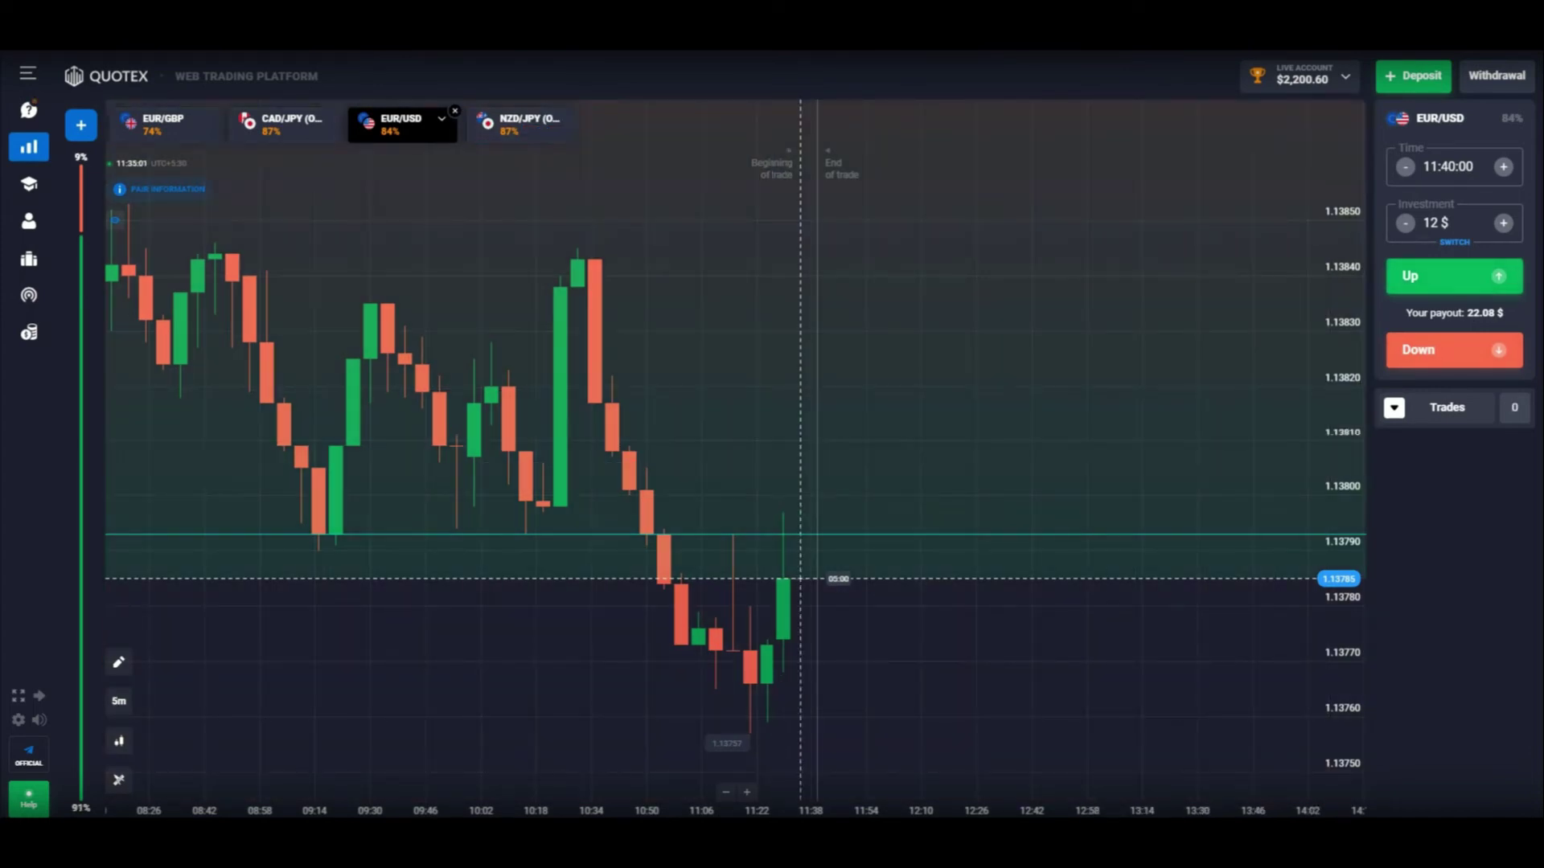
left_click(1439, 276)
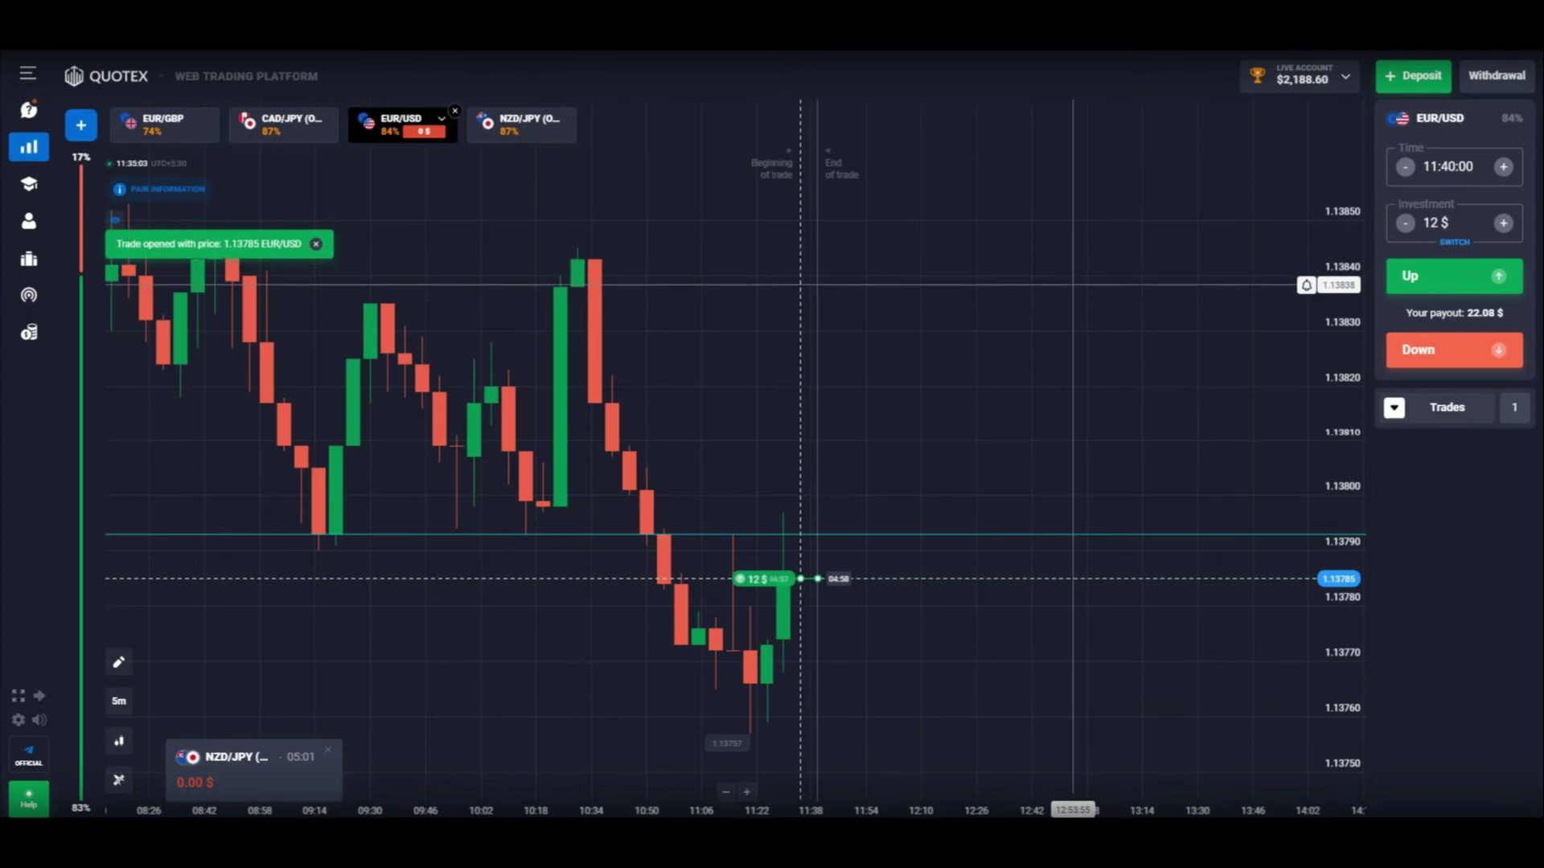
- Toggle EUR/USD between 1-minute and 5-minute candles and zoom while the Up trade expires
scroll(941, 402, "up", 2)
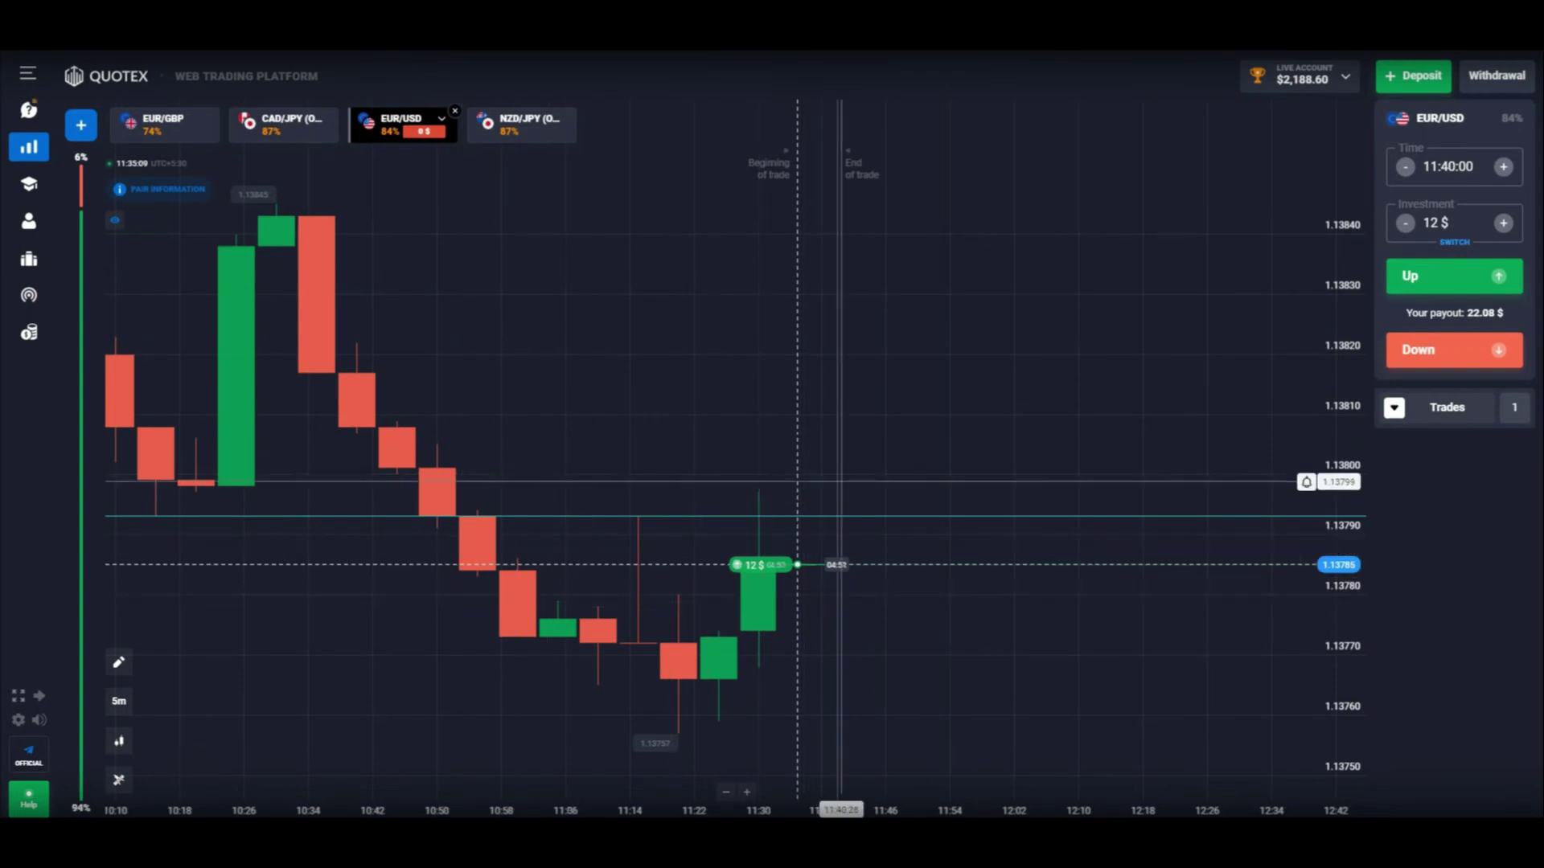
left_click(118, 700)
left_click(164, 686)
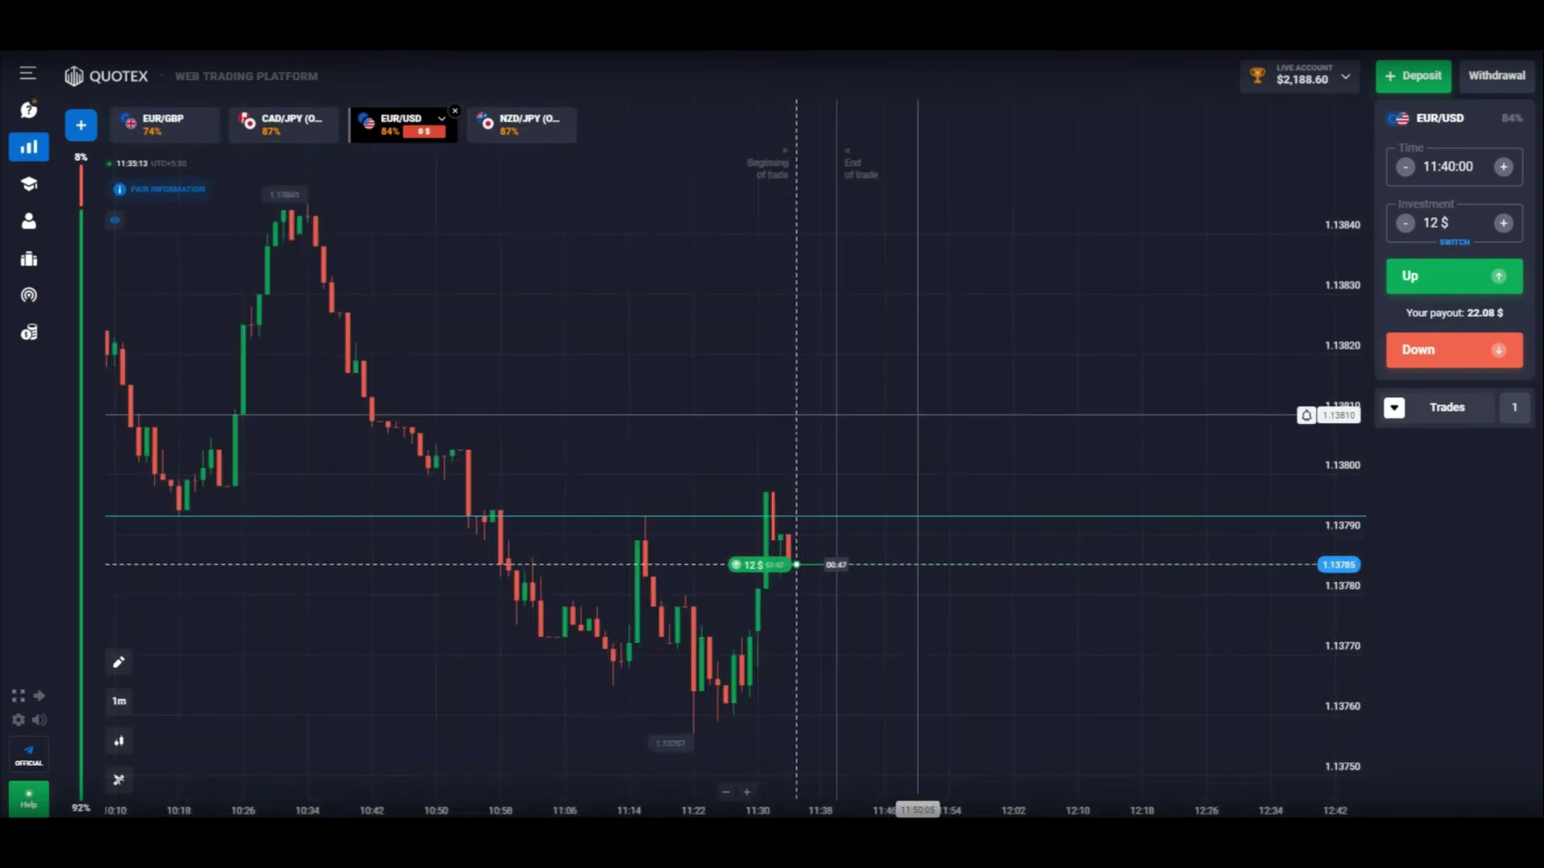
scroll(917, 415, "up", 5)
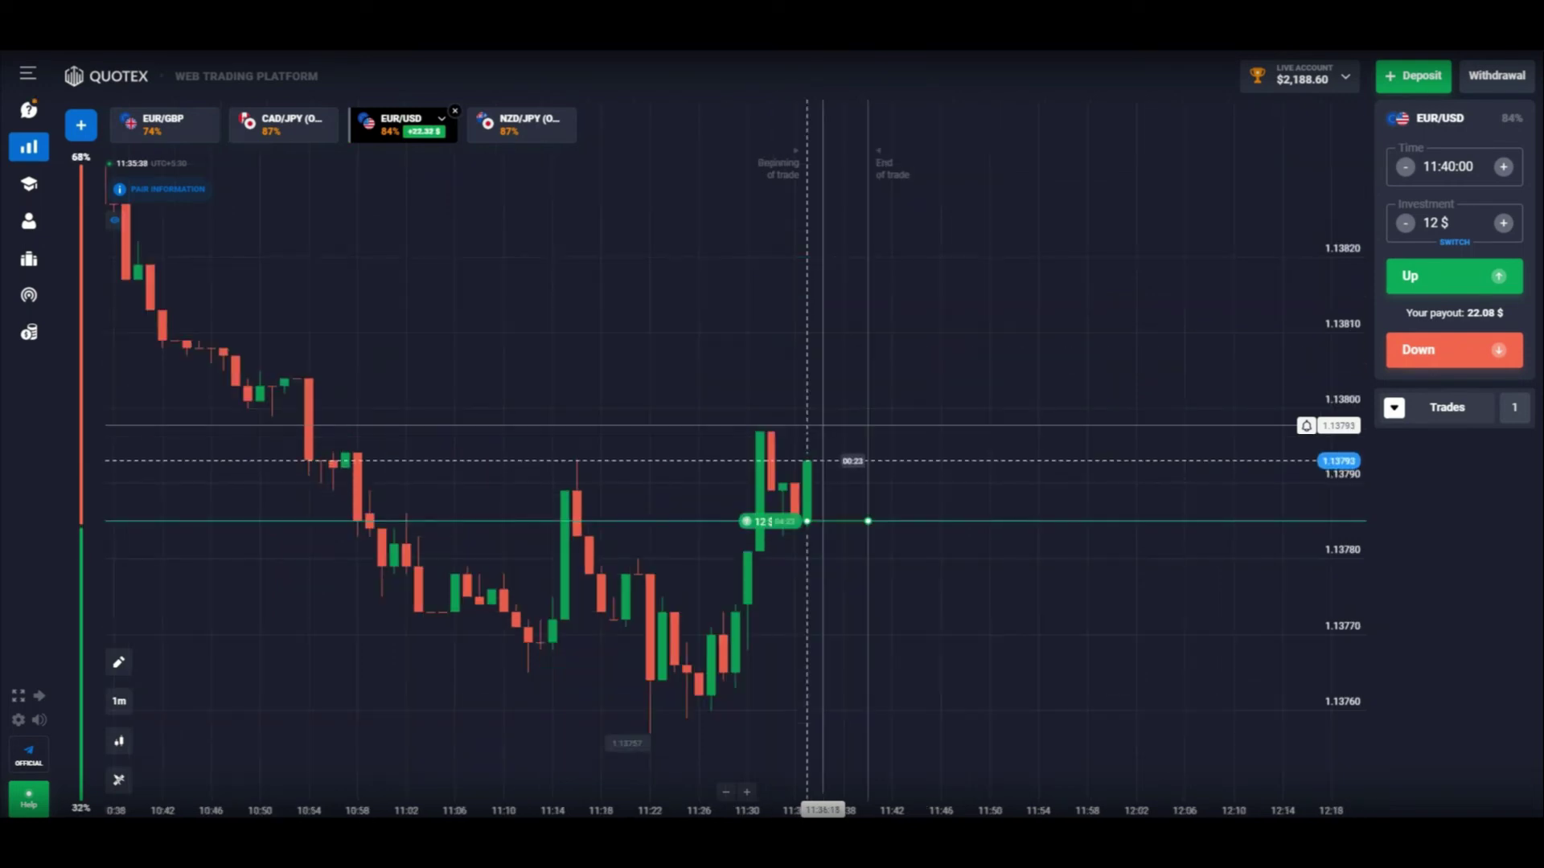
scroll(736, 450, "up", 3)
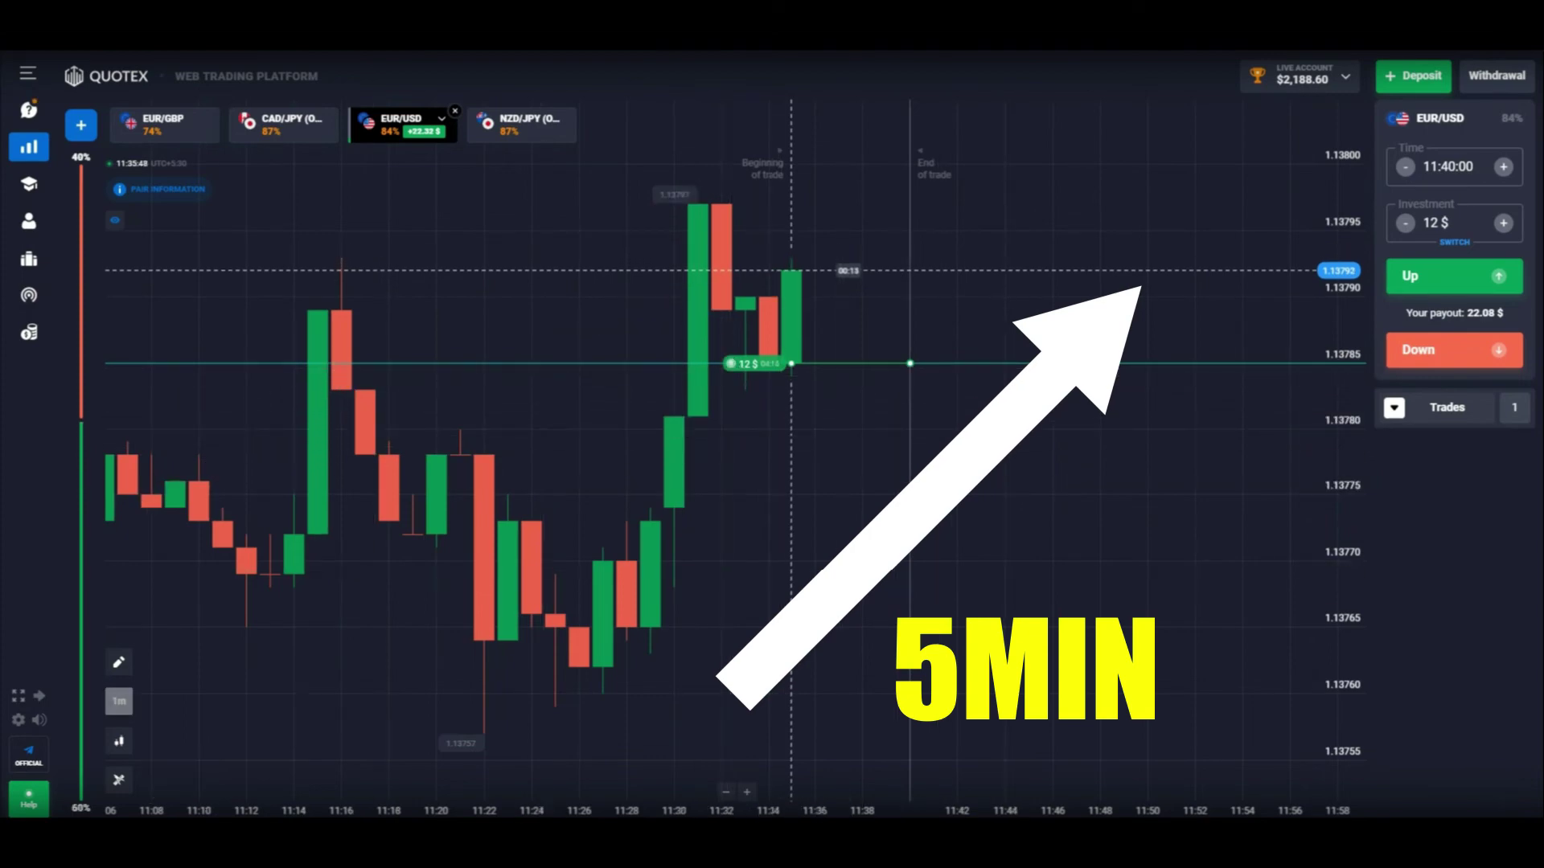
left_click(285, 687)
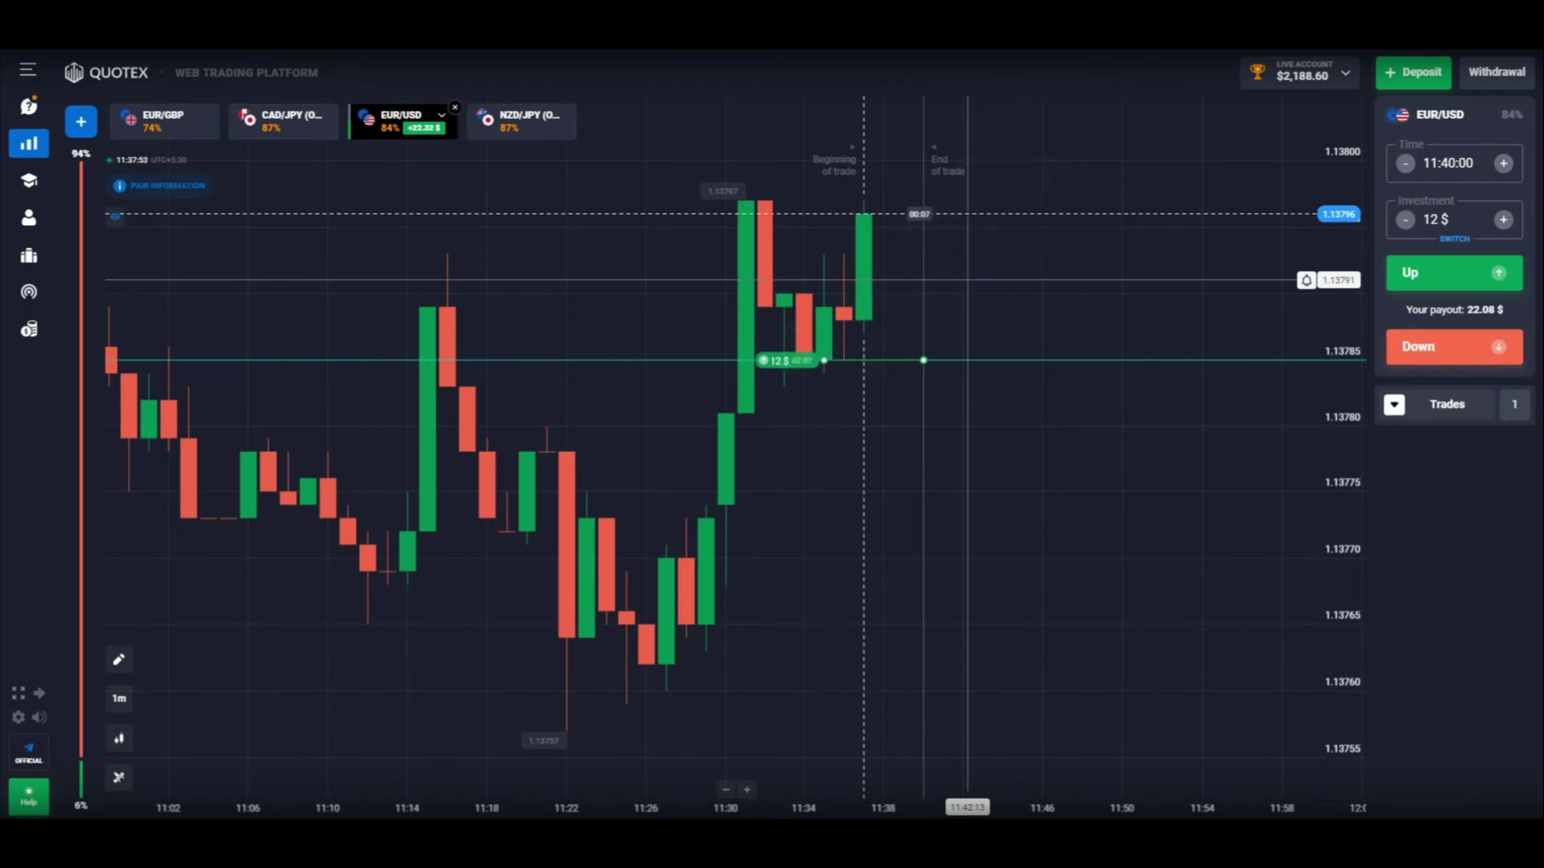
scroll(967, 280, "down", 5)
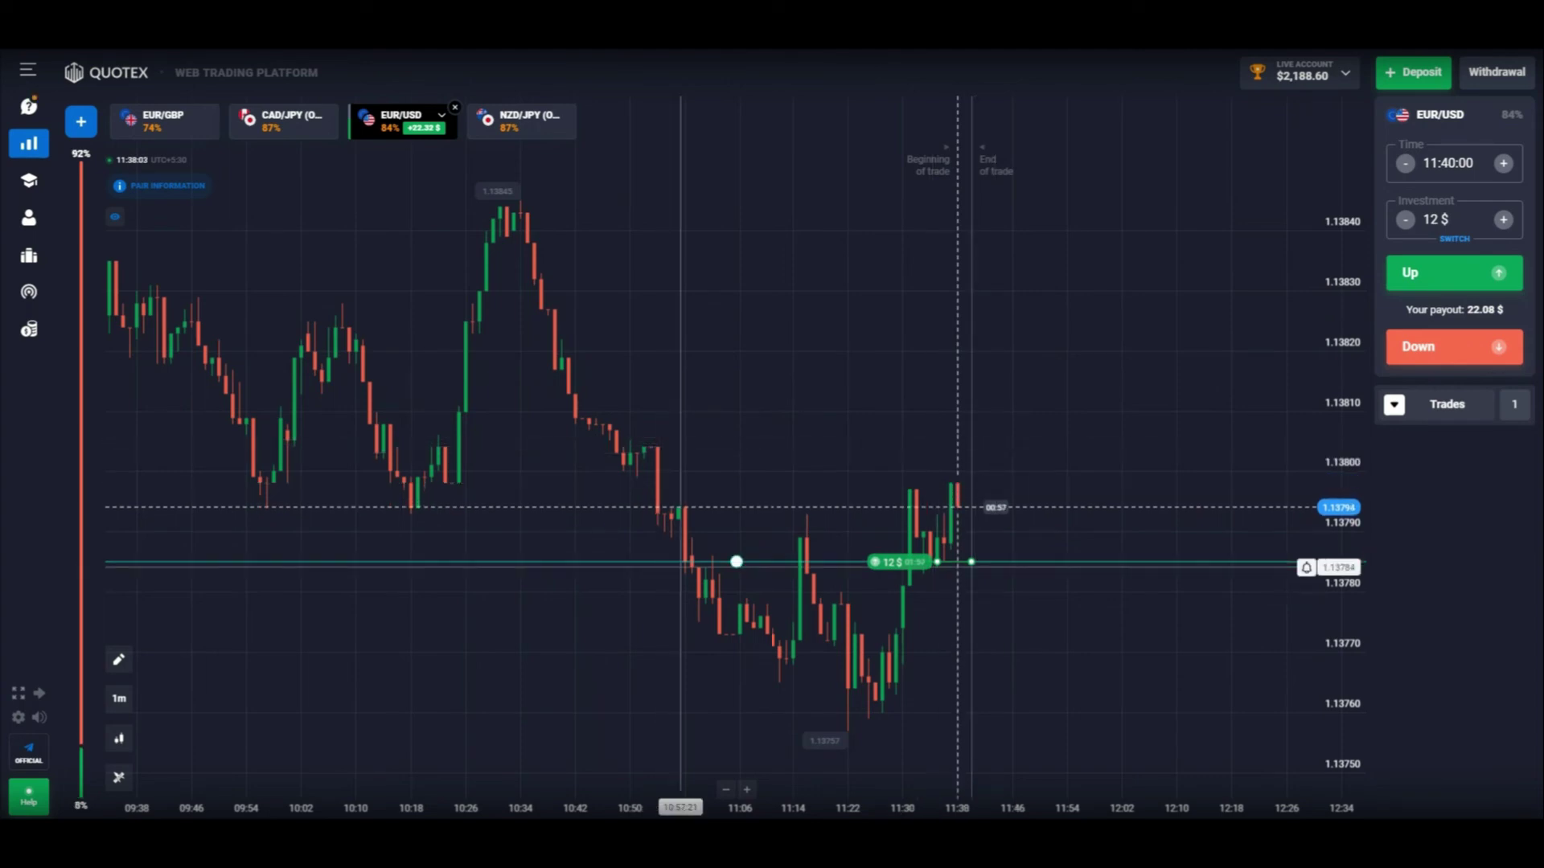
left_click(285, 684)
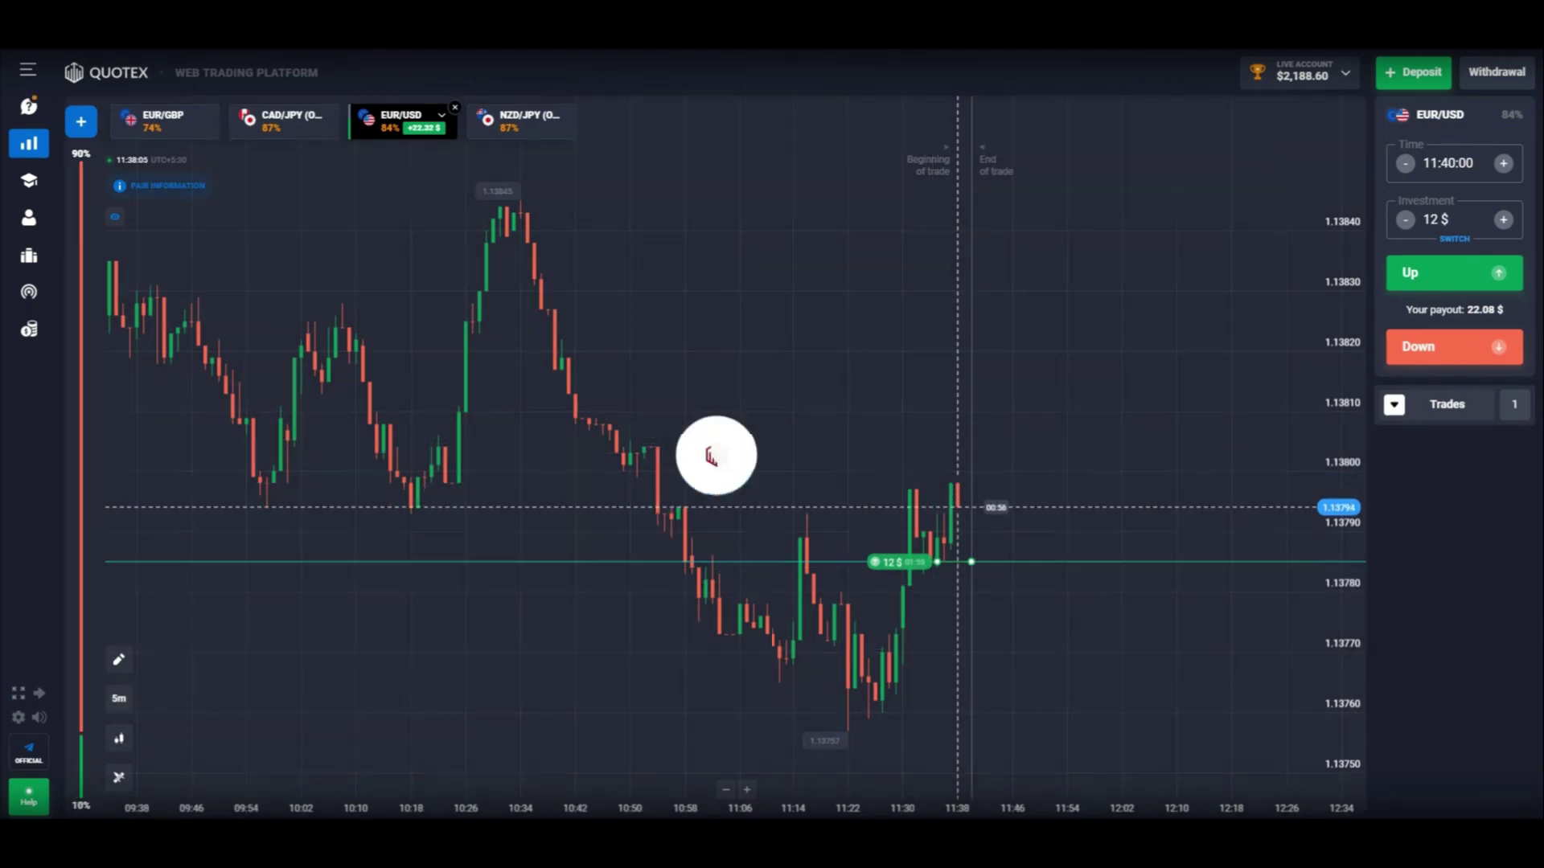
left_click(119, 698)
left_click(165, 685)
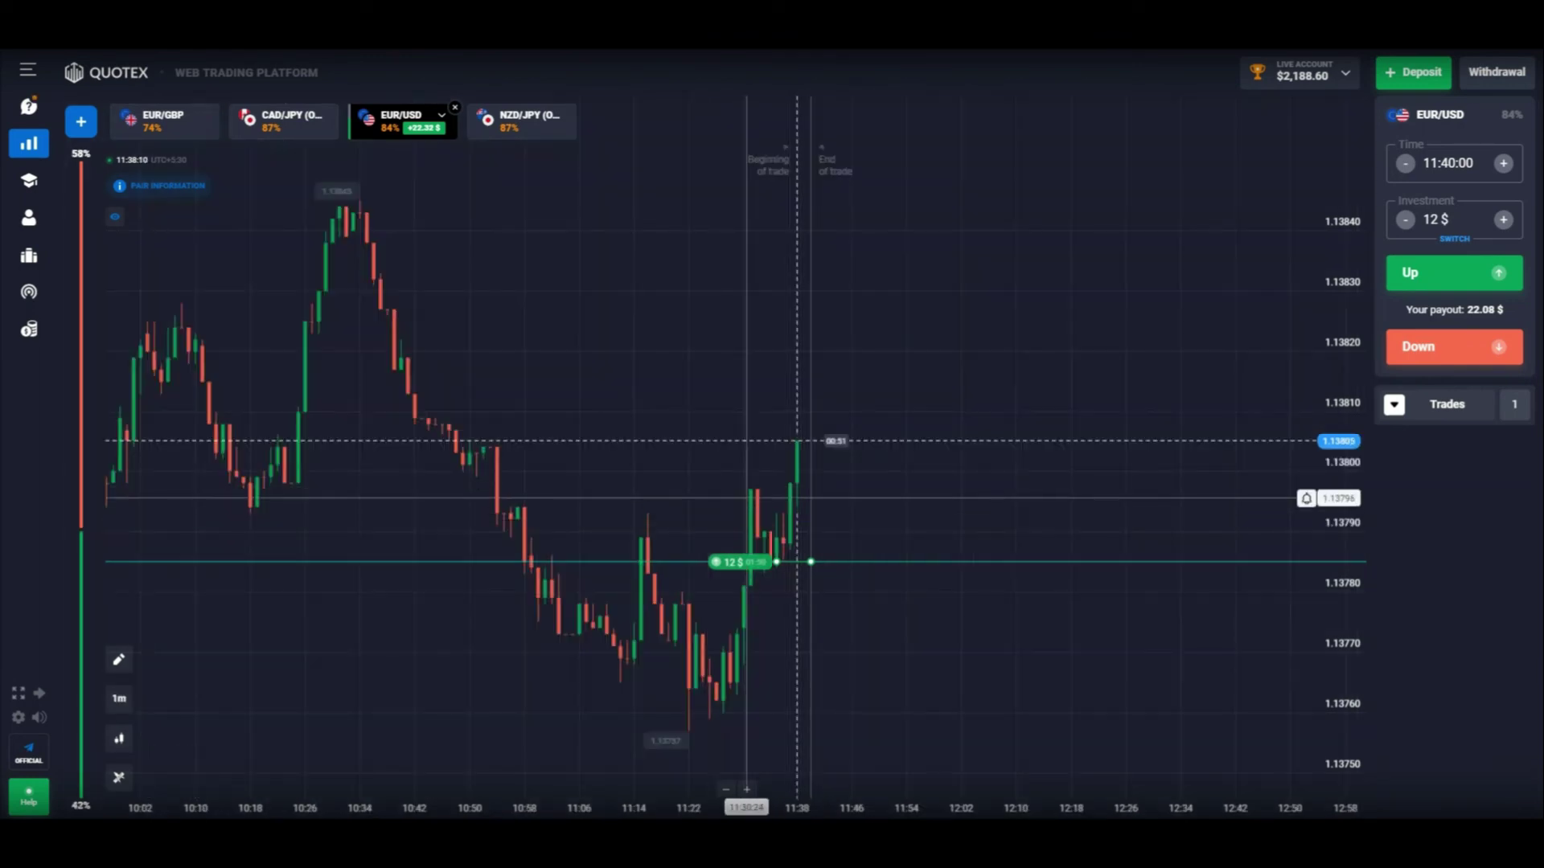
scroll(883, 489, "up", 5)
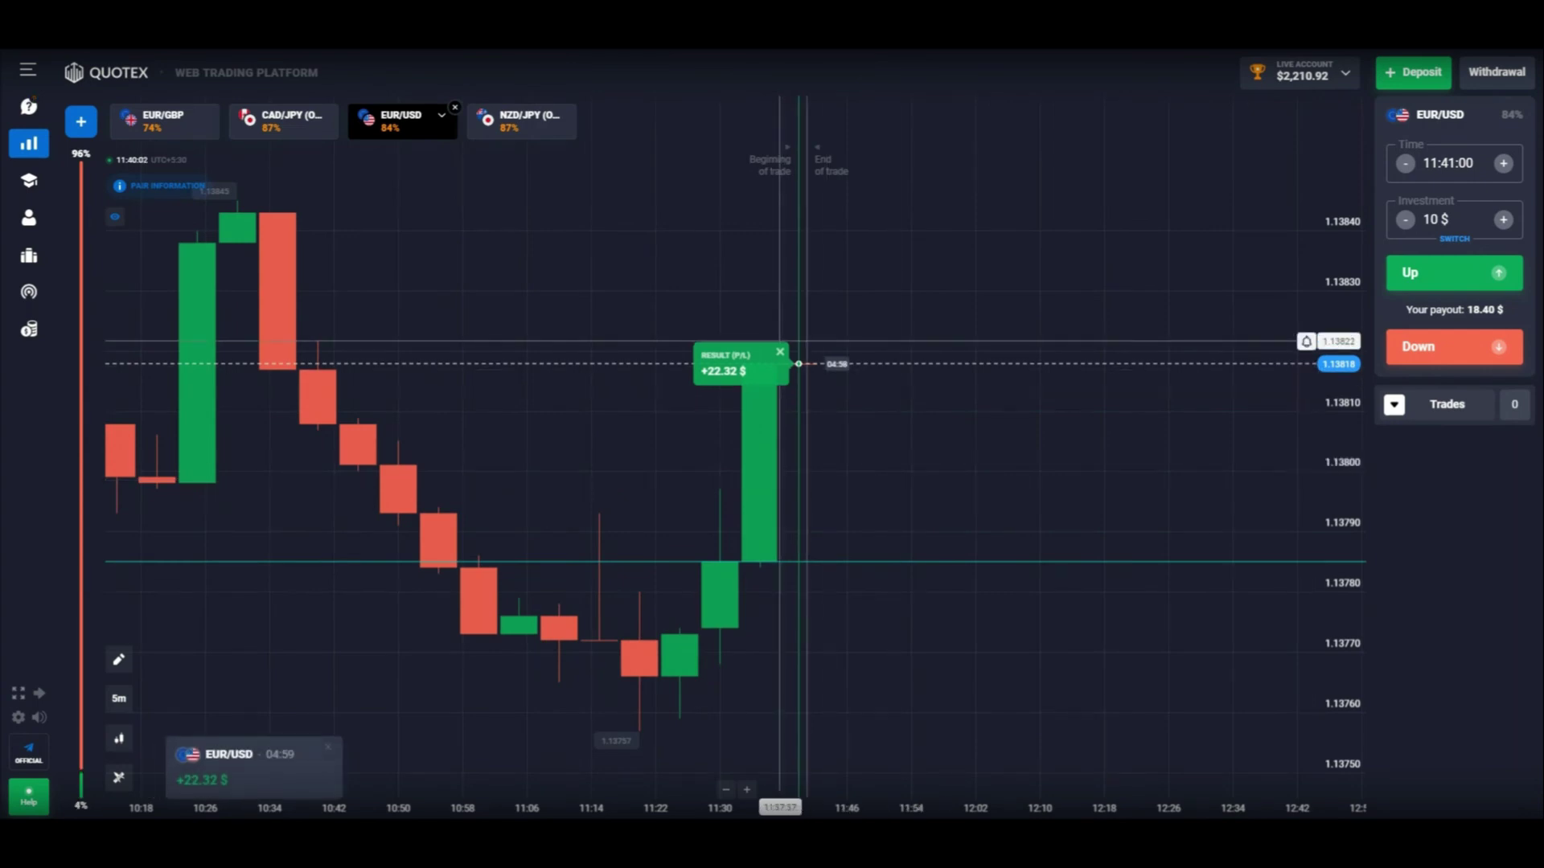
- Dismiss the +22.32 $ result notice, switch to EUR/GBP, and delete the horizontal line
left_click(780, 351)
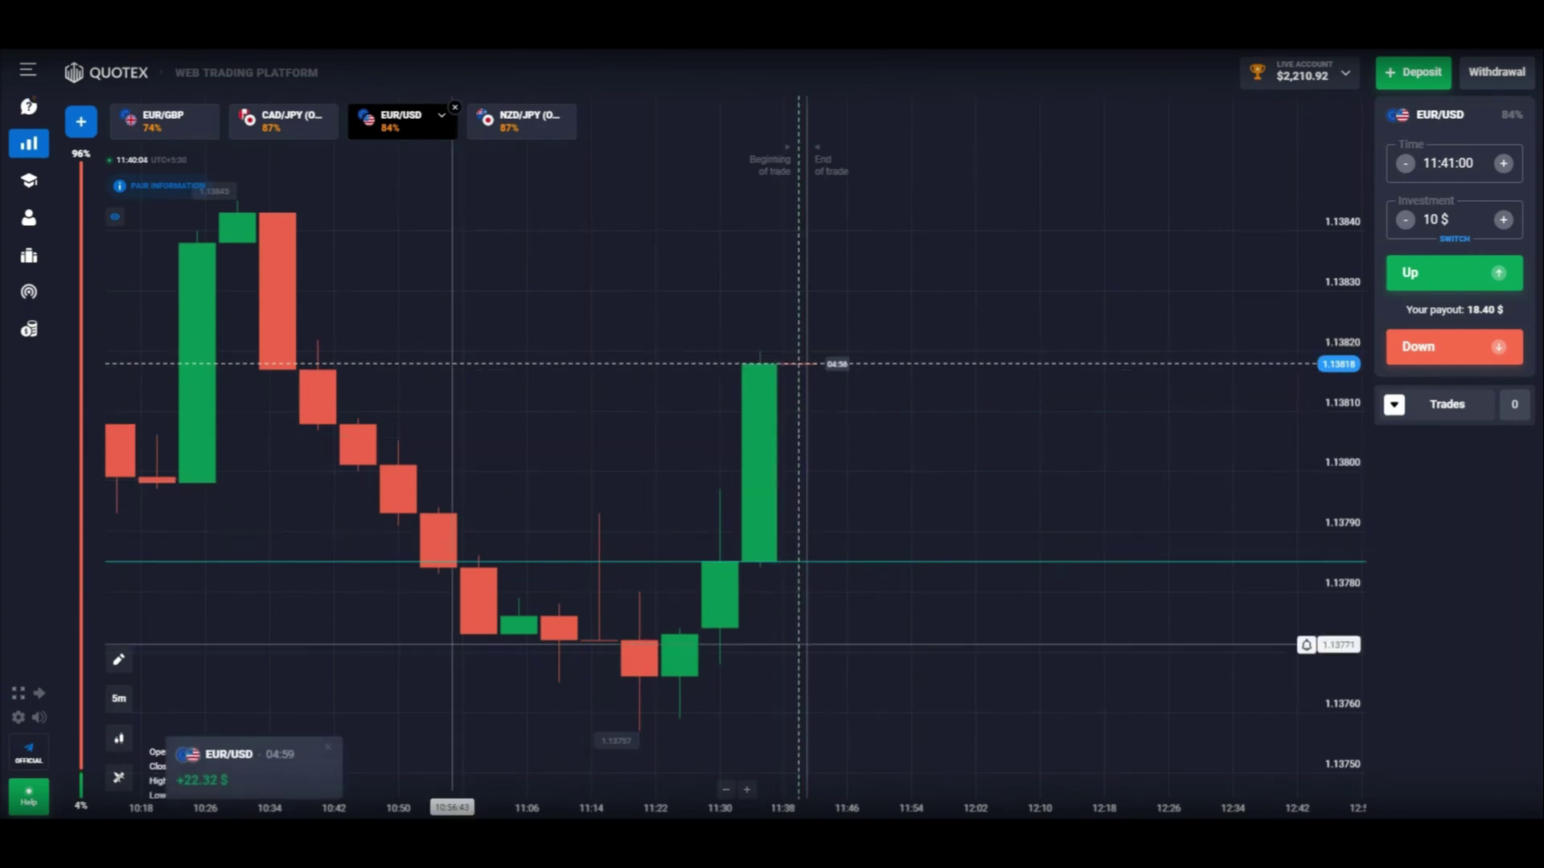
scroll(723, 483, "down", 5)
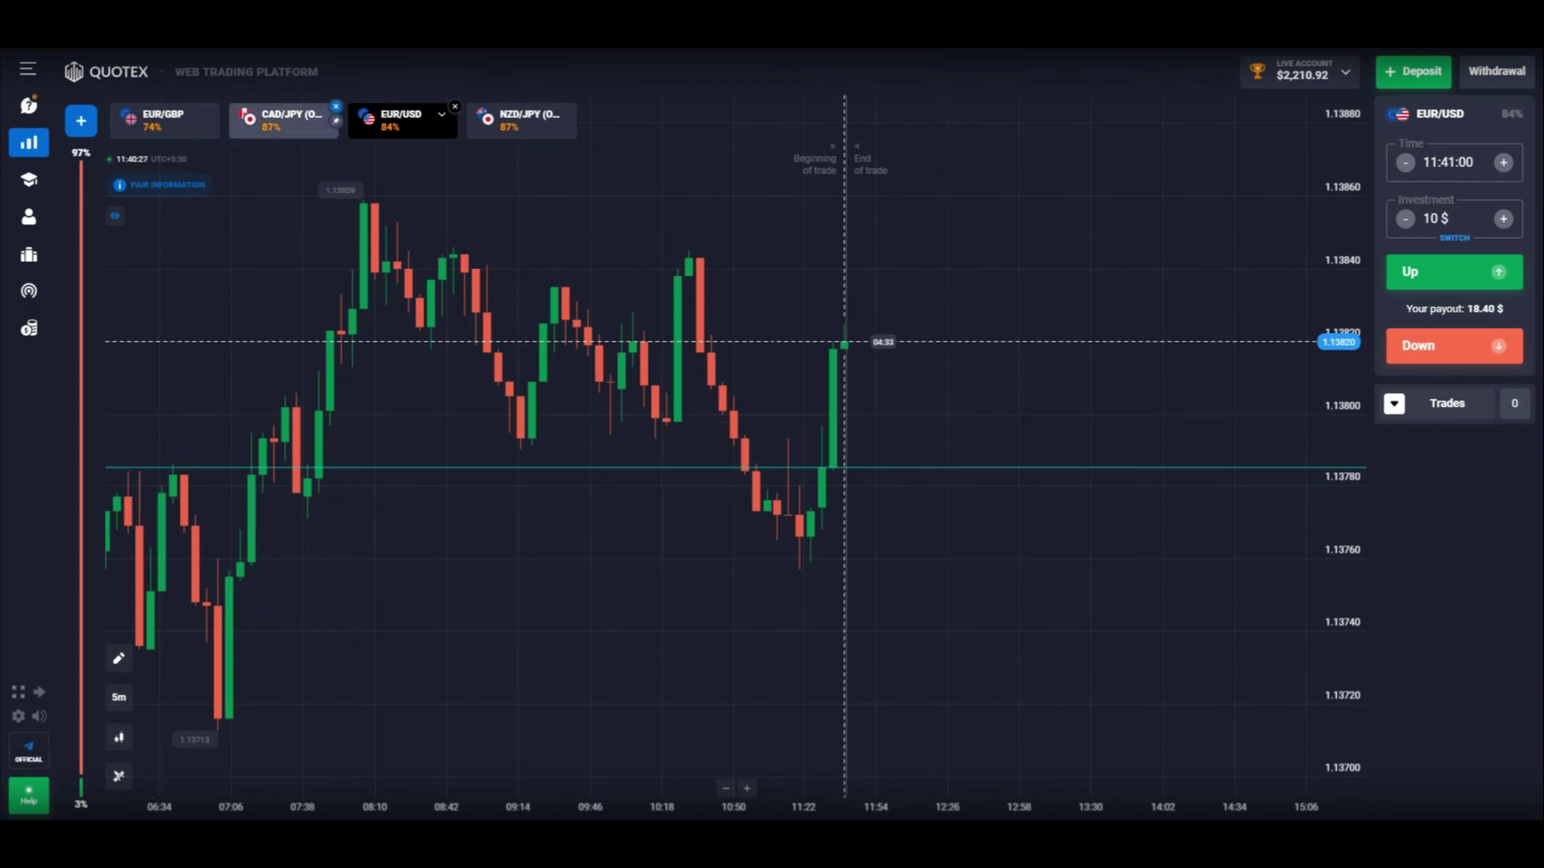
left_click(160, 121)
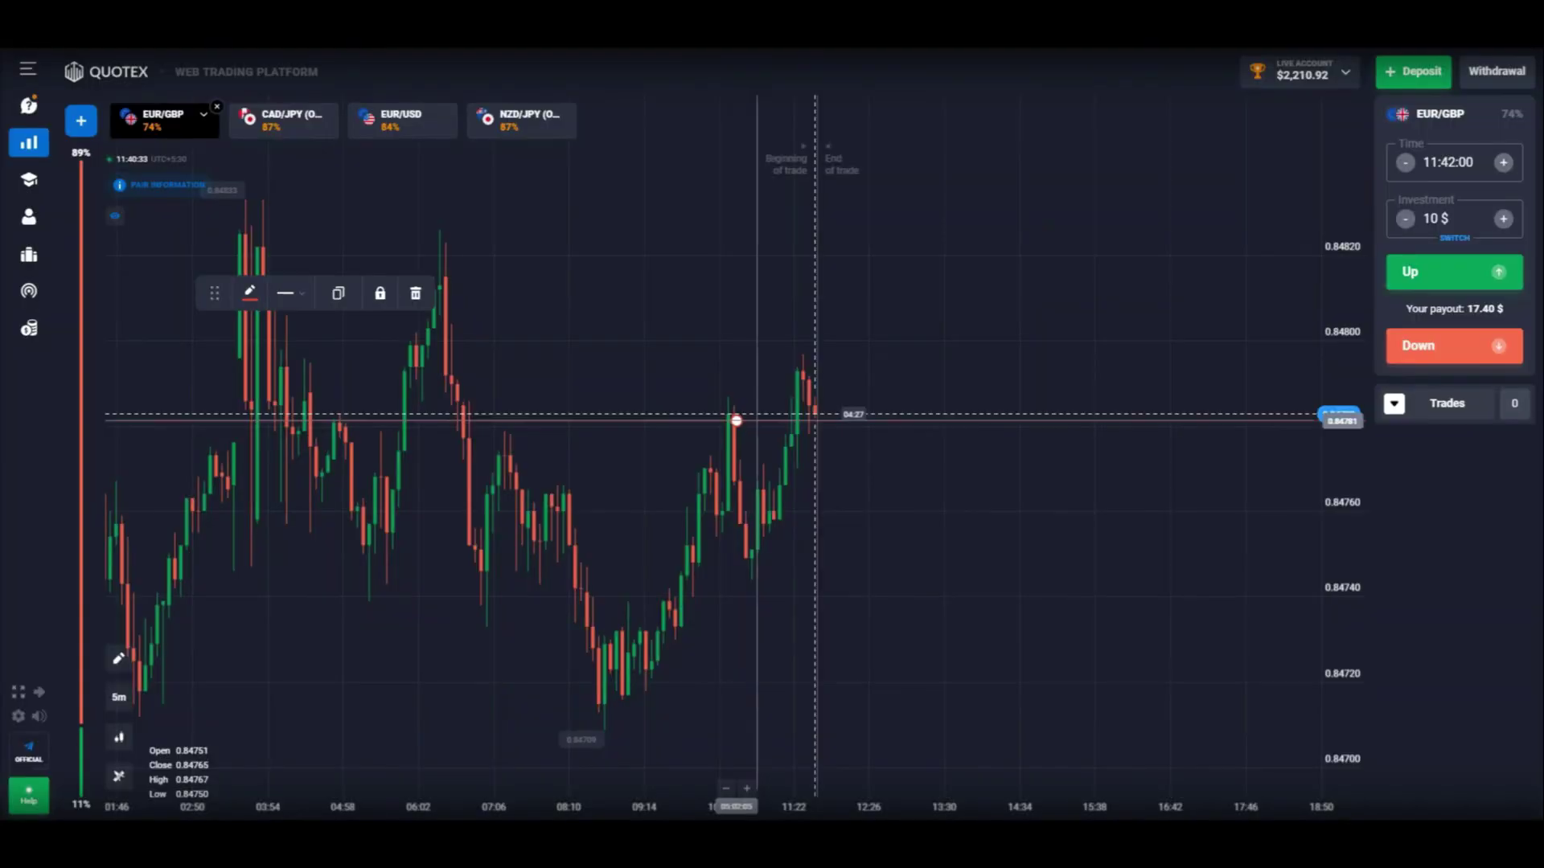
key("Delete")
- Bring up the list of tradable currency pairs
left_click(119, 697)
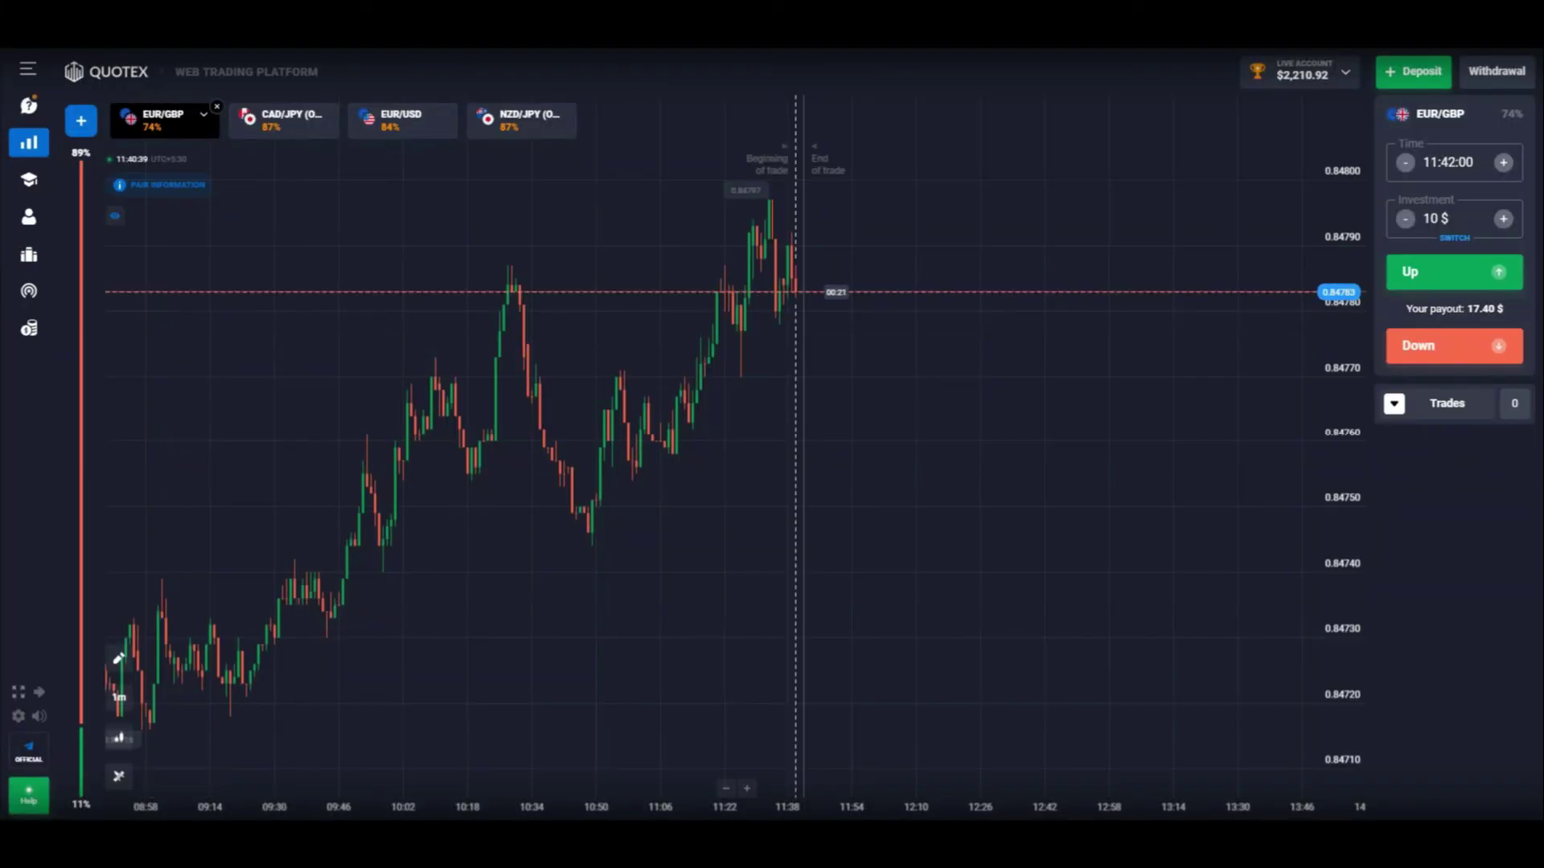
left_click(81, 121)
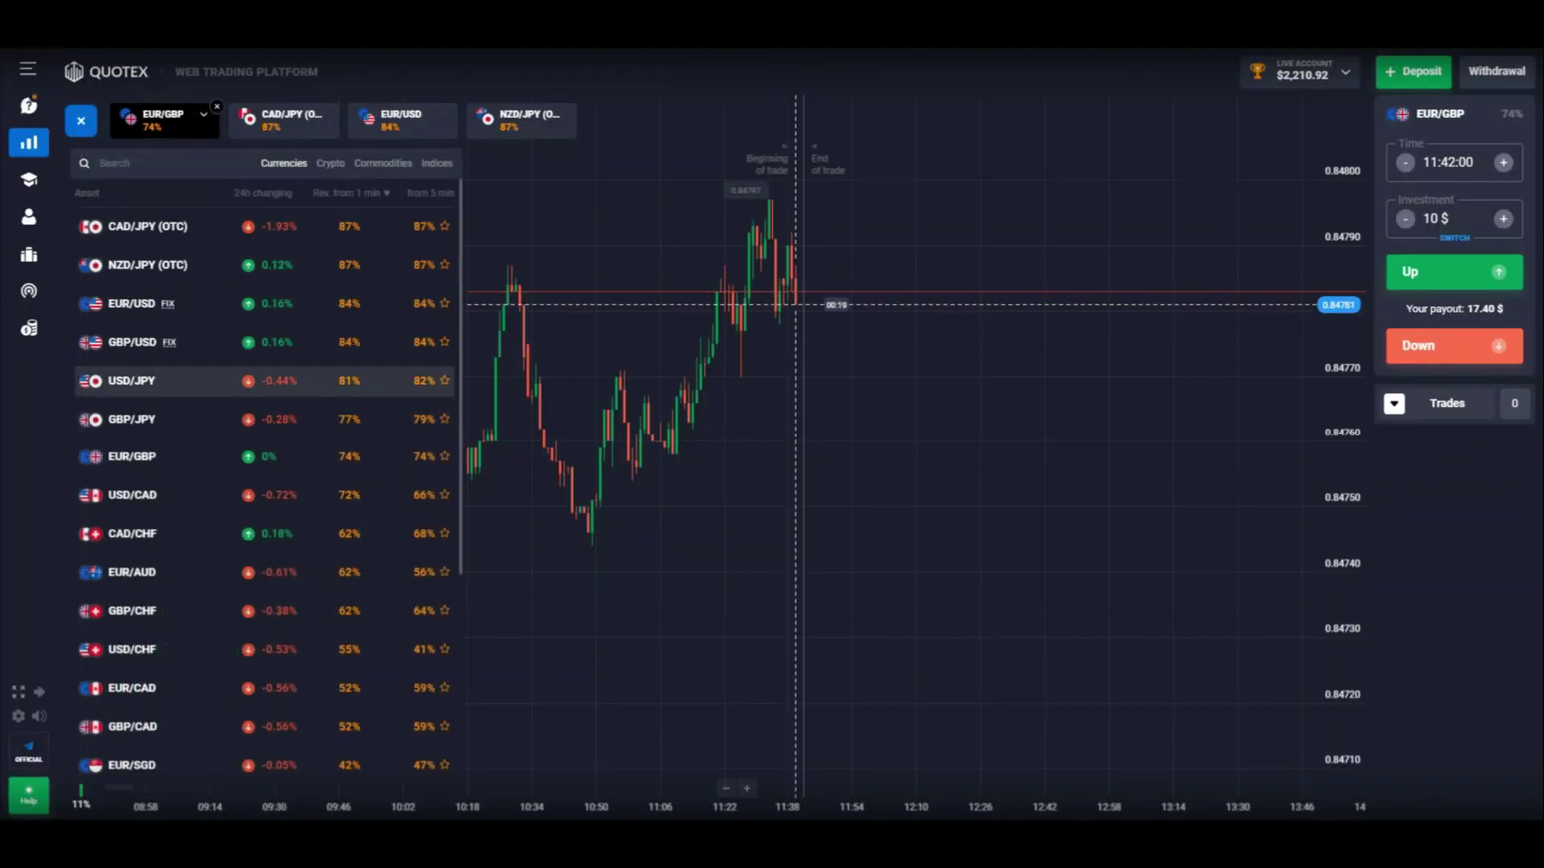
mouse_move(168, 344)
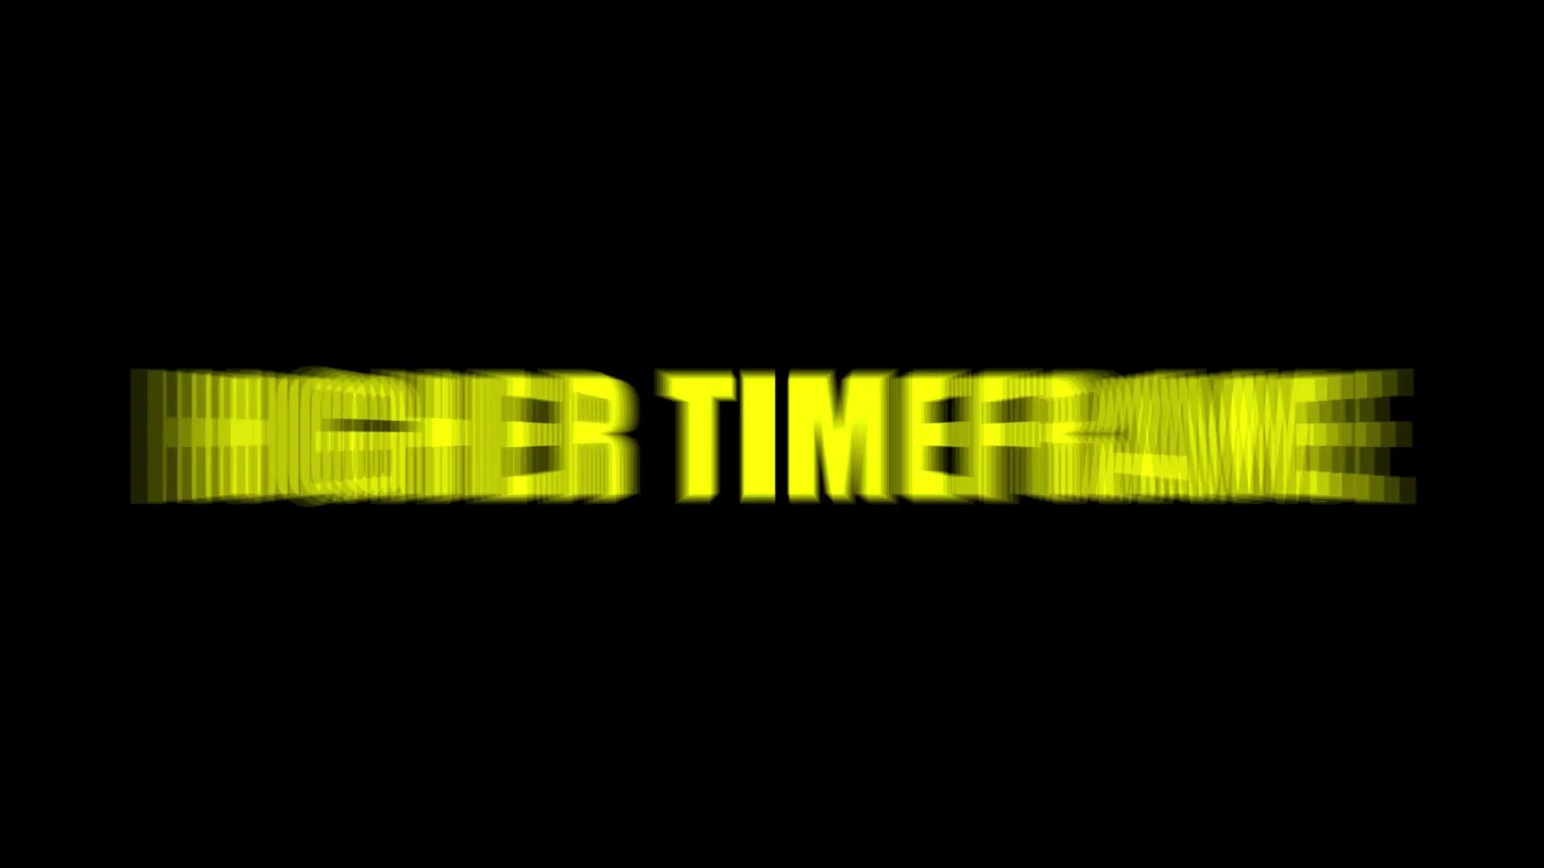